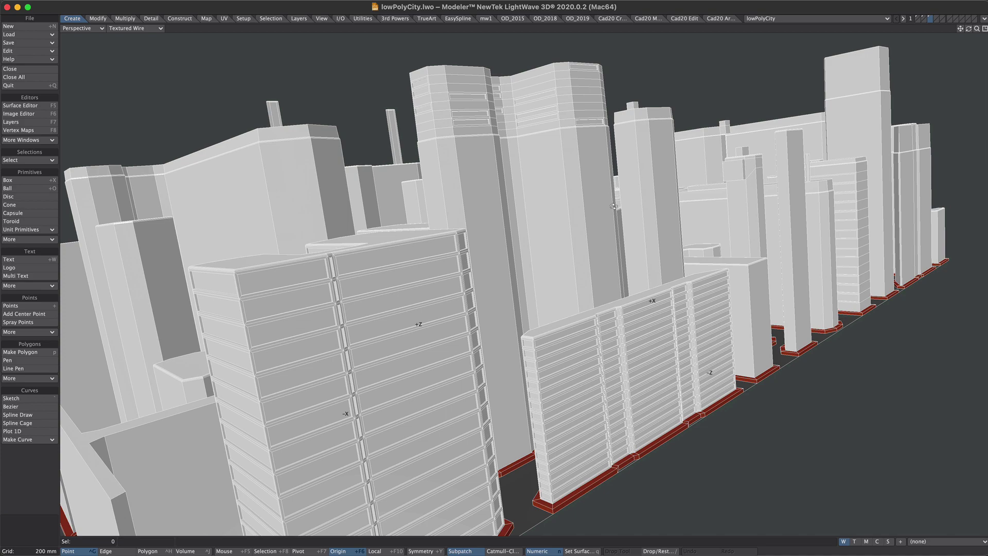
alt+drag(613, 206, 403, 316)
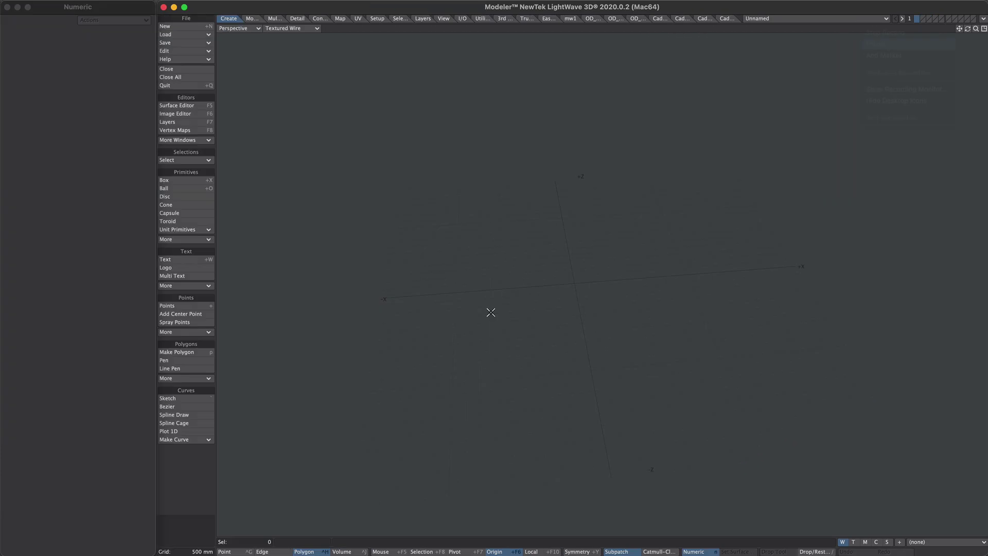
- Draw a box on the grid and set its width to 10 m, height to 0 m and depth to 10 m
click(172, 180)
drag(447, 236, 743, 342)
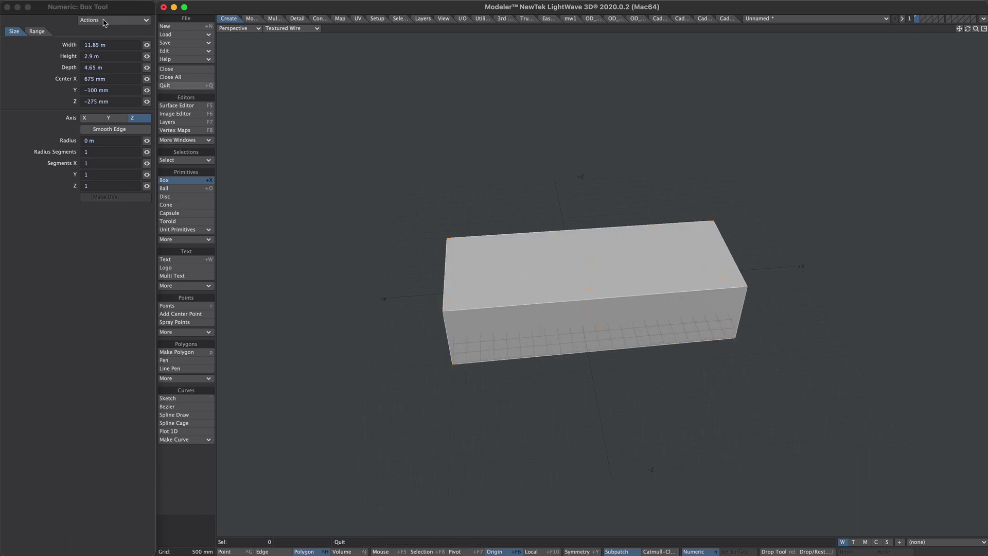
click(112, 44)
drag(112, 44, 60, 47)
text(10)
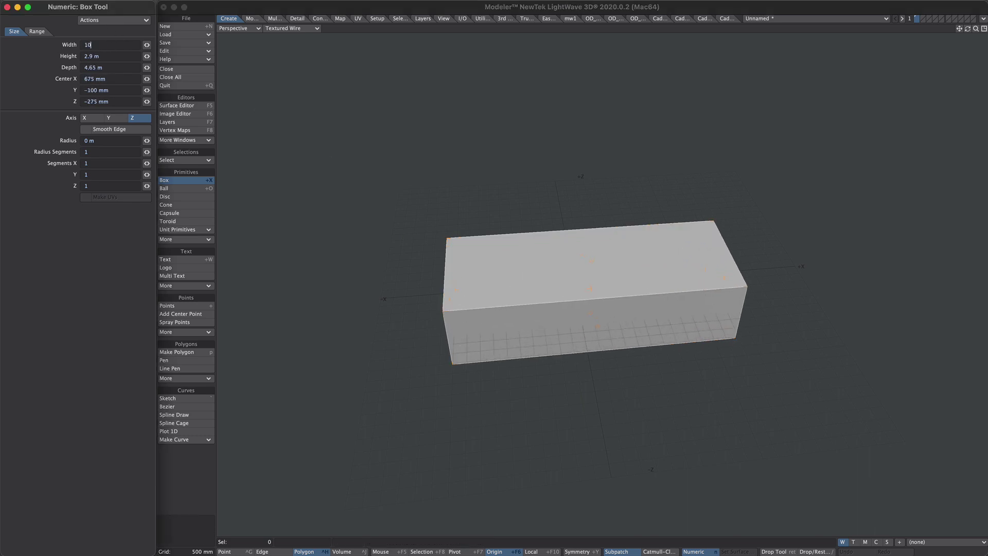
key(Tab)
text(0)
key(Tab)
text(1)
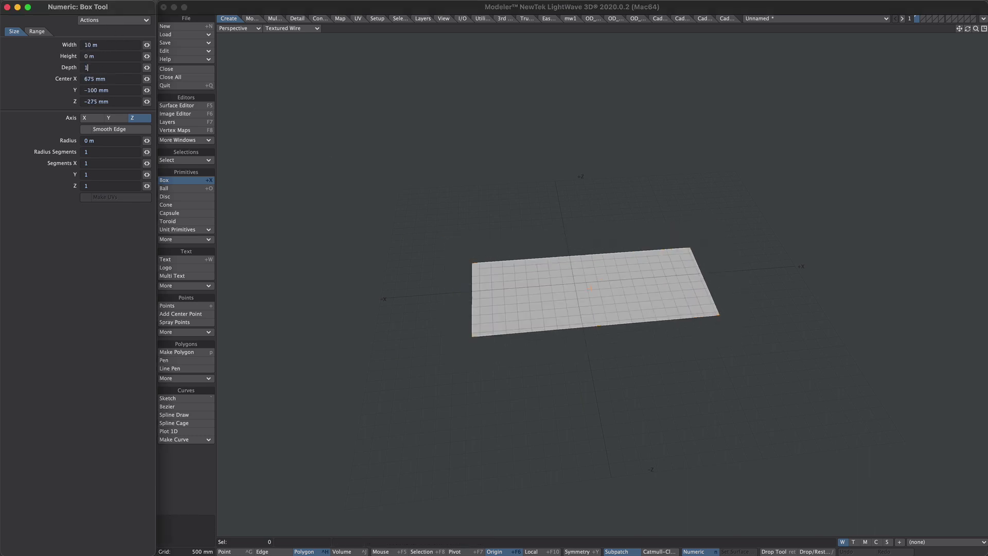
text(0)
- Set the flat box's X, Y and Z centre to 0 m and finish creating it
key(Tab)
text(0)
key(Tab)
text(0)
key(Tab)
text(0)
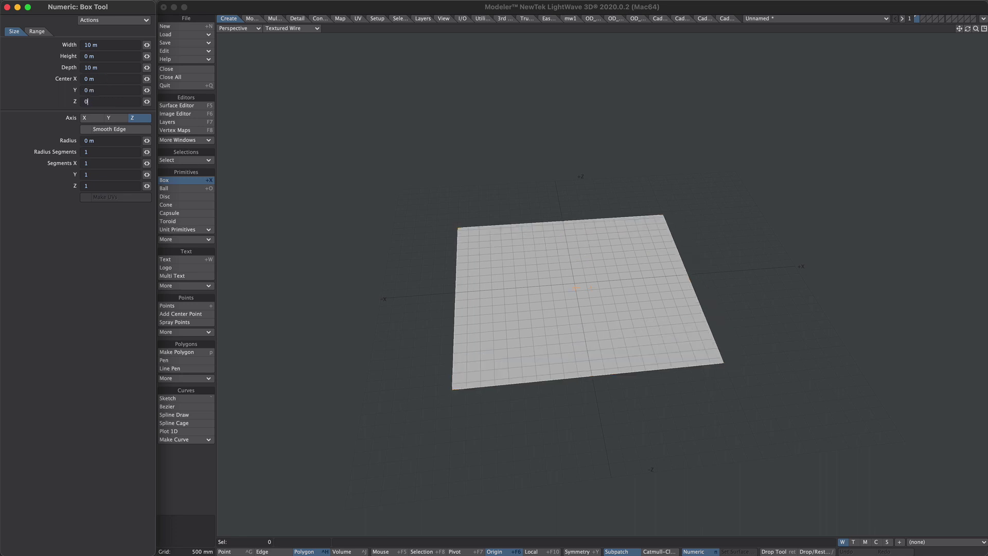
key(Tab)
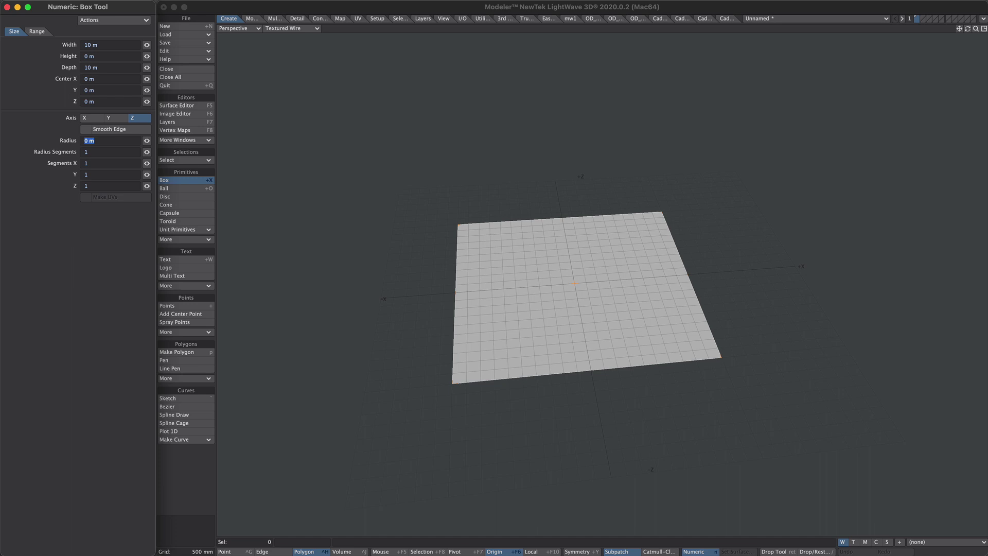
key(Return)
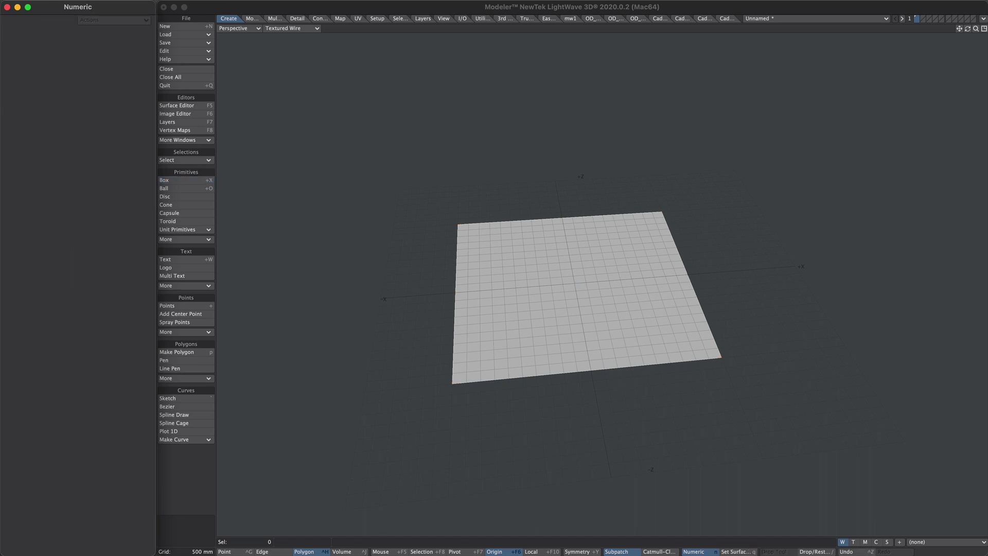
click(627, 319)
key(a)
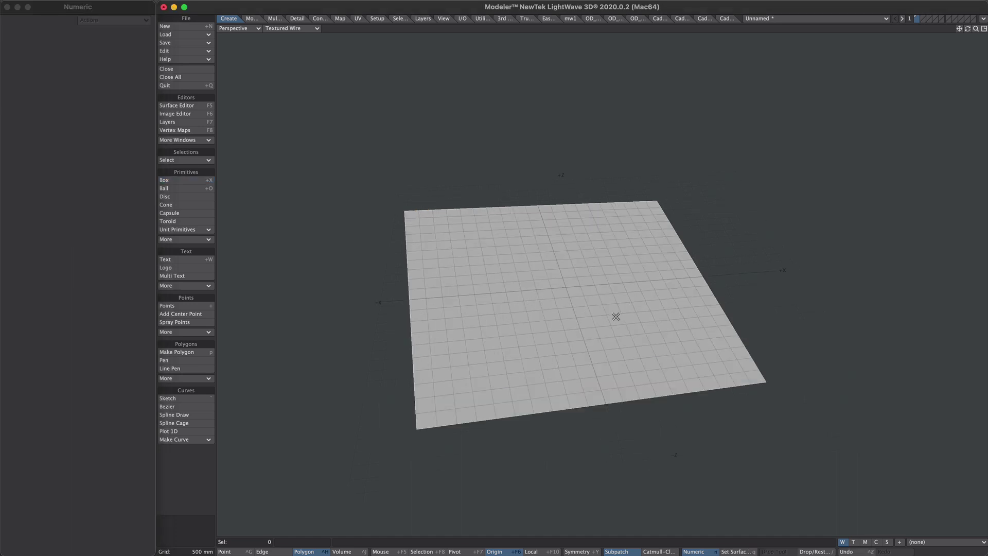
- Switch to the second layer and subdivide its plane once using the Faceted method with 0.0 % fractal
click(922, 20)
key(shift+d)
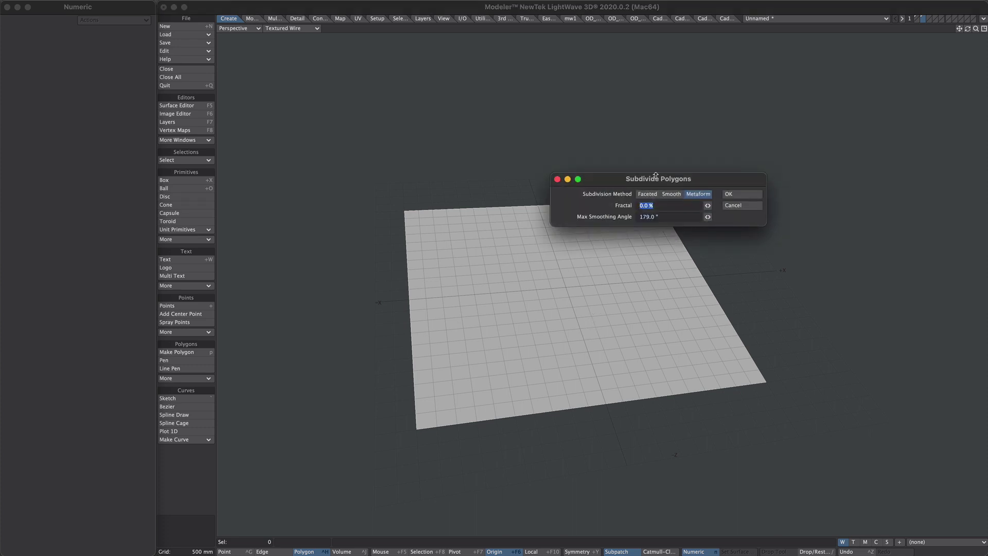
click(647, 194)
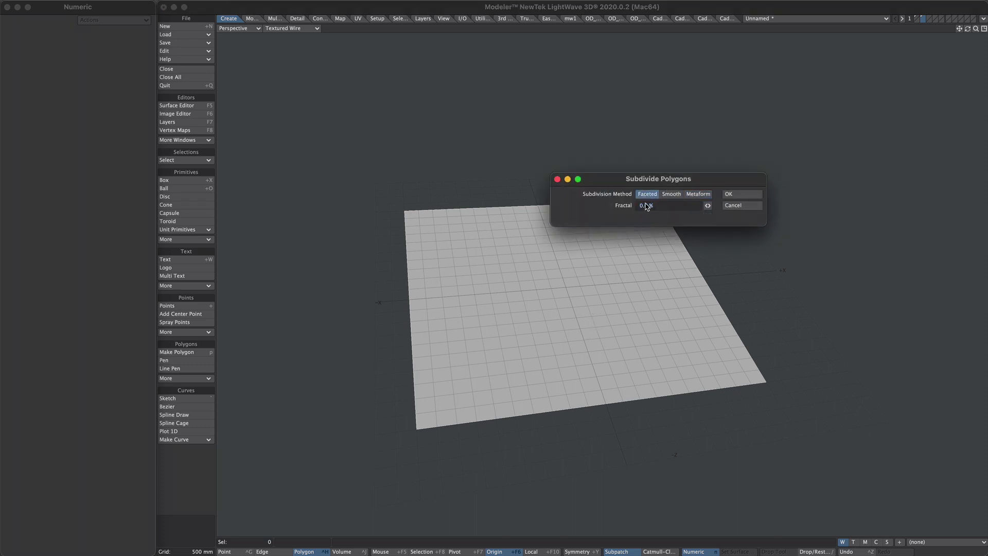
click(748, 197)
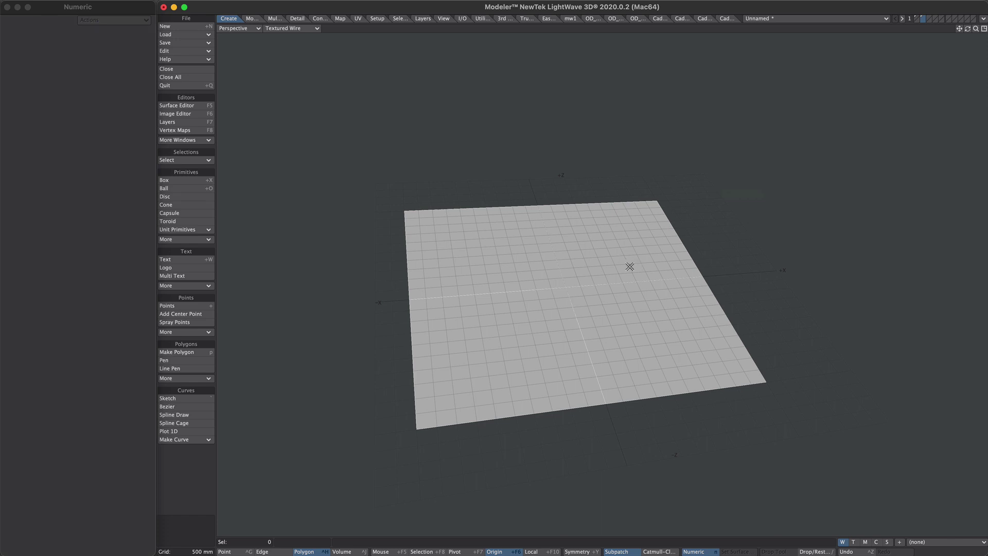
- Subdivide the plane four more times with the Faceted method to build a dense grid of polygons
key(shift+d)
click(739, 194)
key(shift+d)
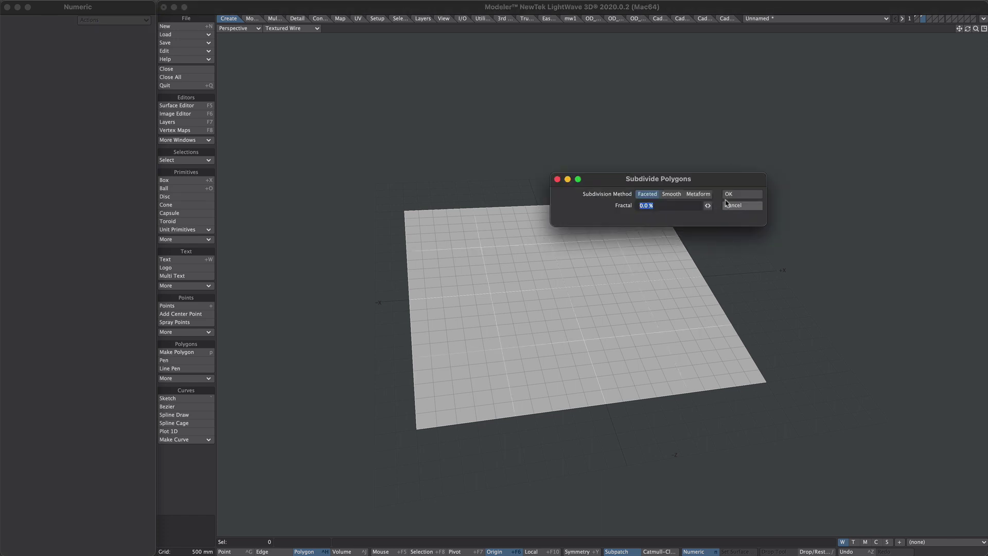
click(733, 196)
key(shift+d)
click(733, 197)
key(shift+d)
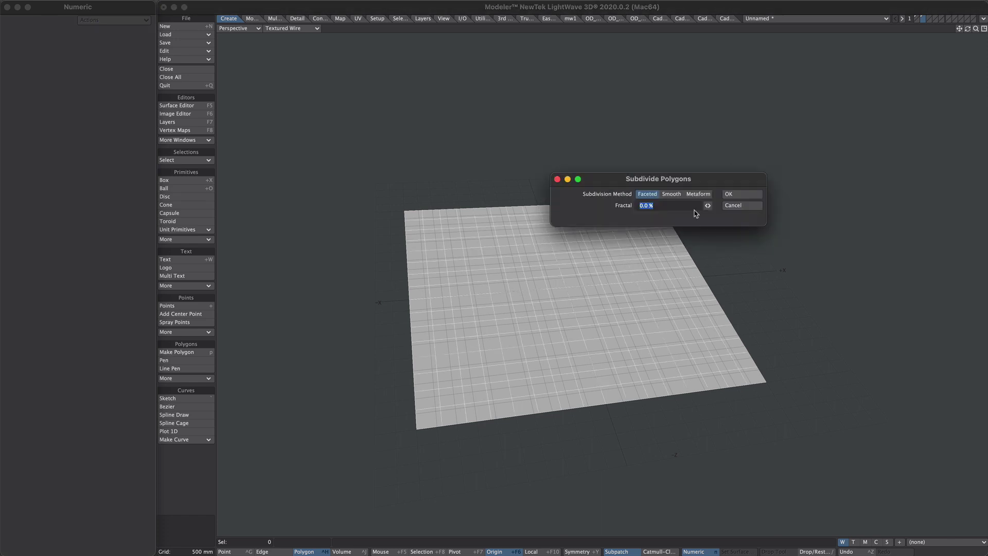
click(737, 196)
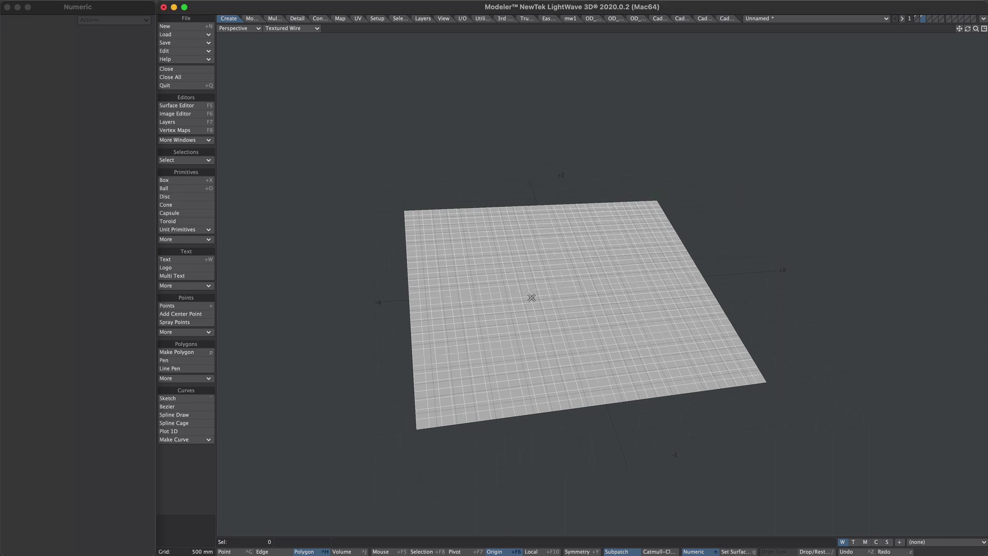
- Assign a new surface named blcos to the plane, with colour values 0%, 0% and 78%
key(q)
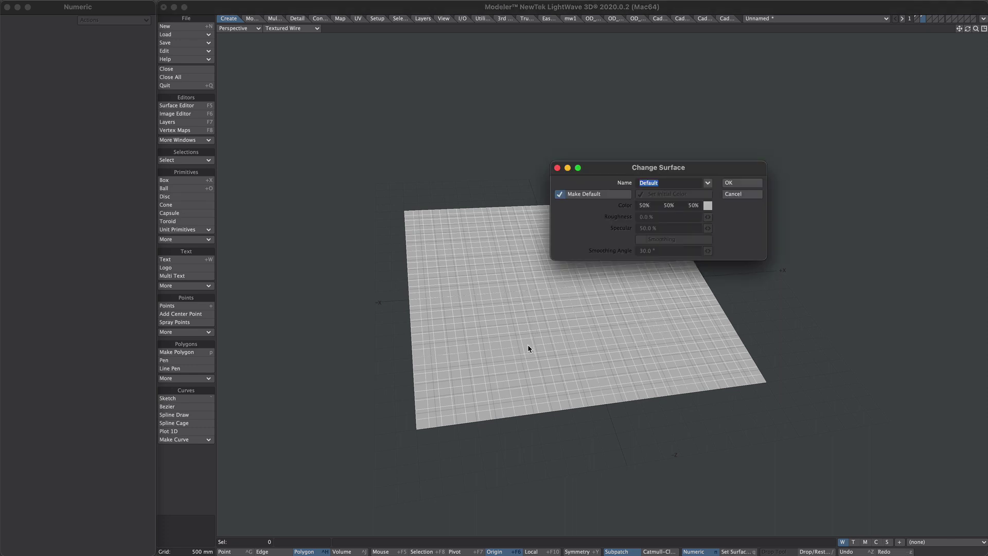
drag(694, 208, 711, 208)
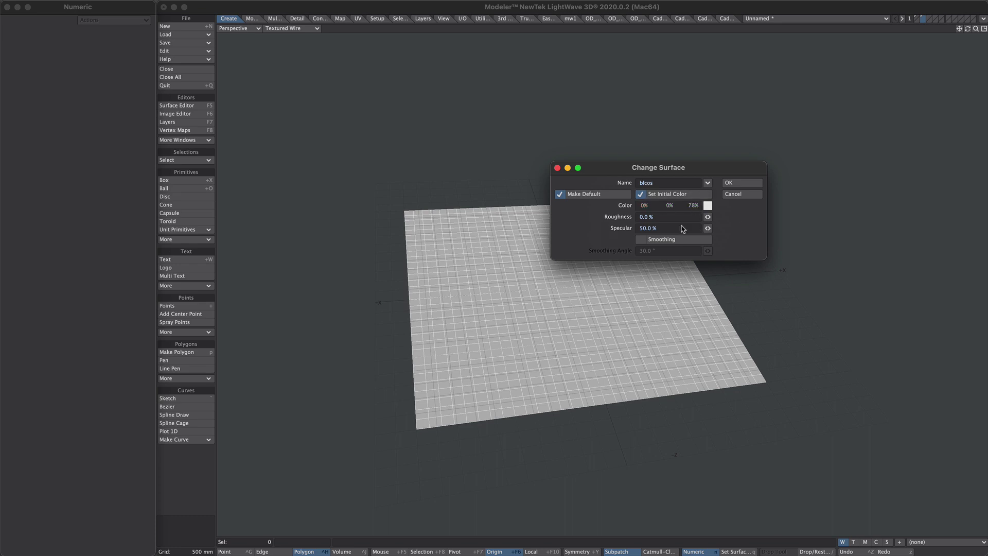
key(Return)
key(a)
- Displace the plane with the Move tool, using a Multi-fractal procedural texture and a Y offset of -850 mm
key(t)
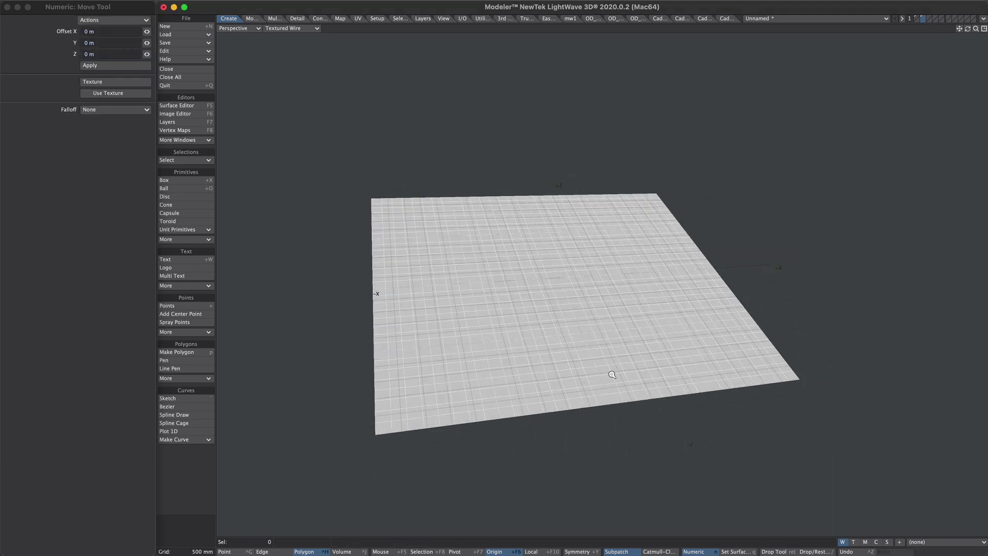
ctrl+alt+drag(612, 375, 615, 373)
alt+drag(616, 372, 607, 331)
key(ctrl+z)
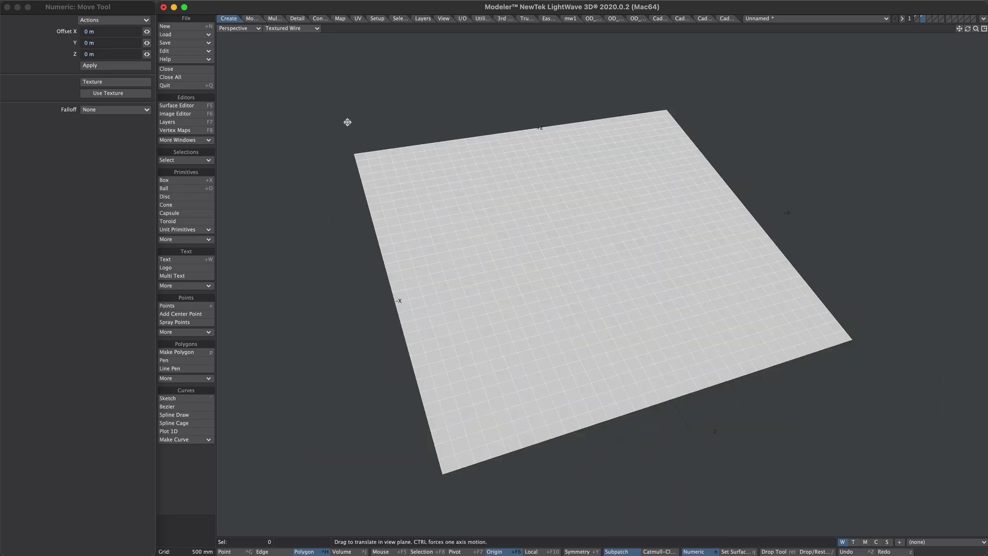
click(85, 94)
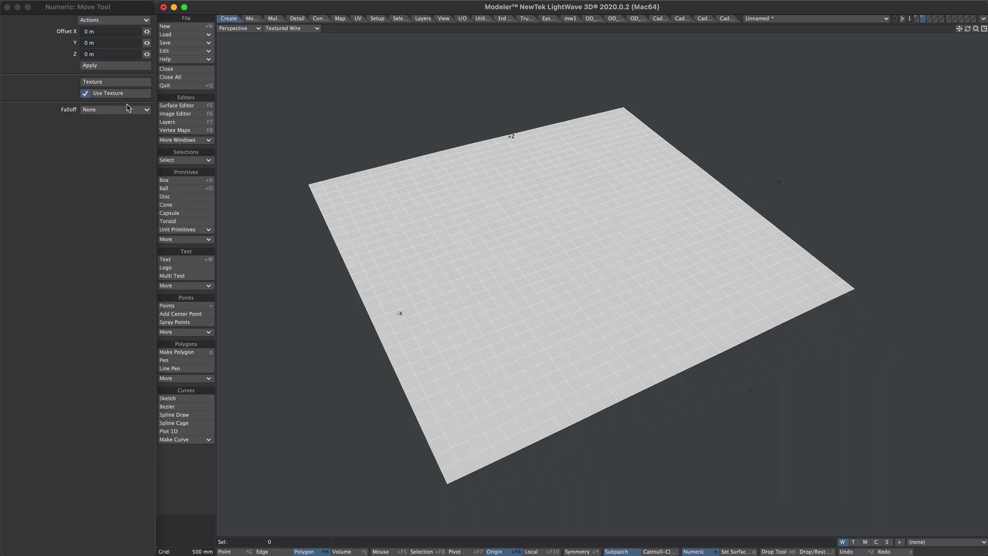
click(118, 85)
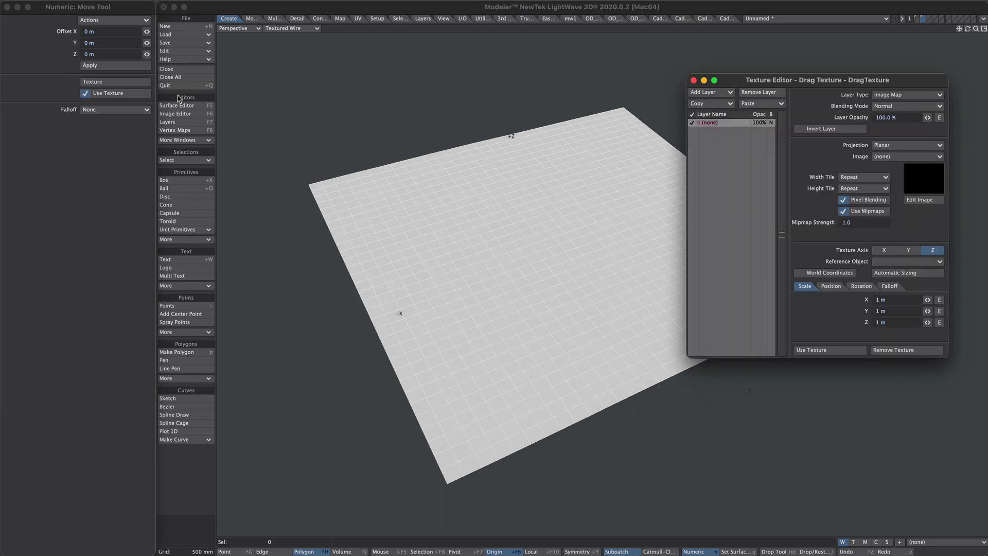
click(909, 94)
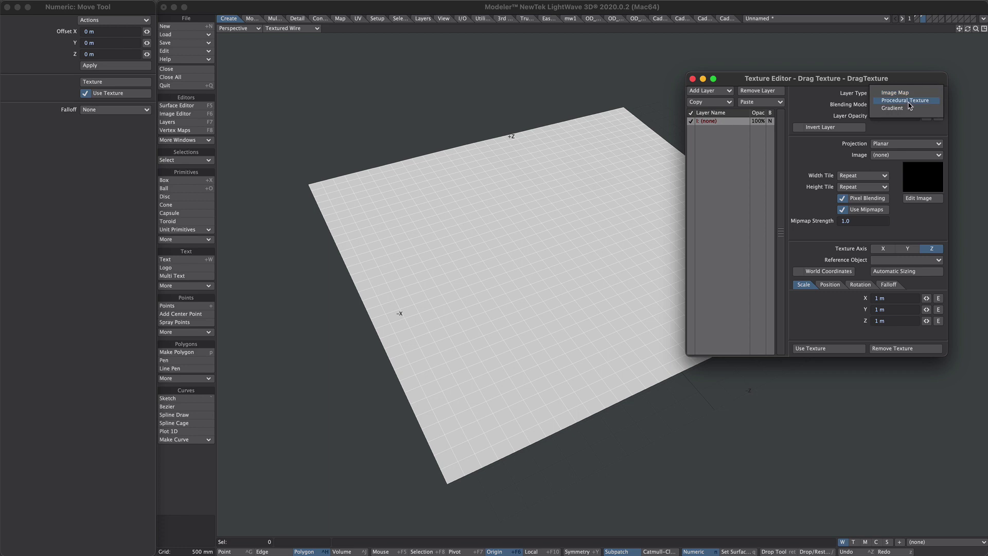
click(907, 101)
click(892, 144)
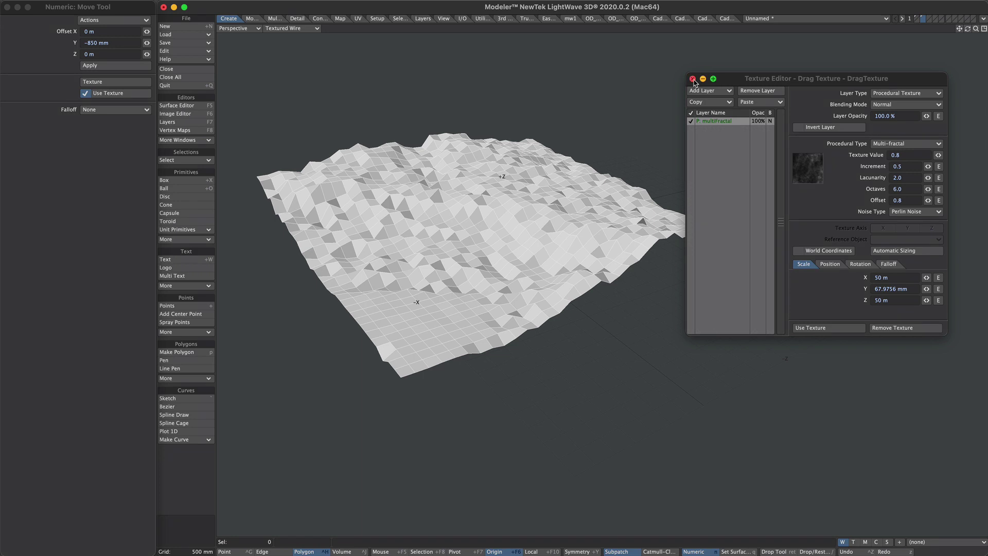
- Close the Move tool's texture settings and disable its texture
click(692, 79)
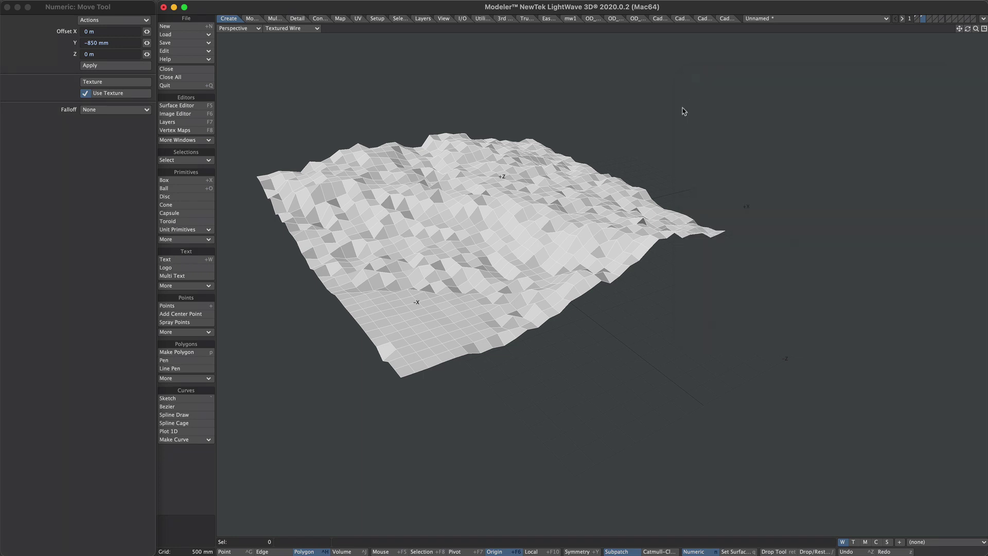
click(85, 93)
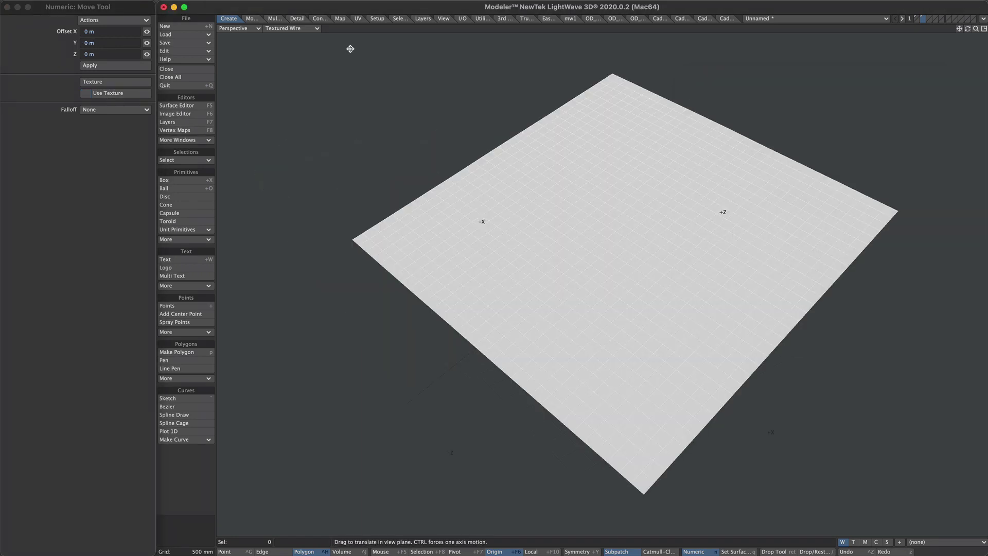
- Apply a Textured Point weight map named blocks to the plane and open its texture settings, closing the map's options
click(344, 19)
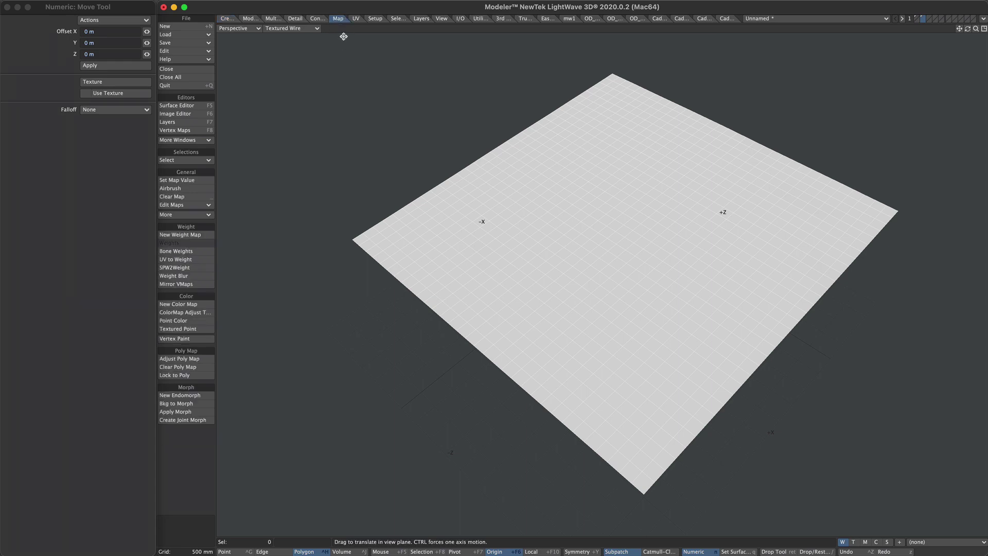
click(203, 332)
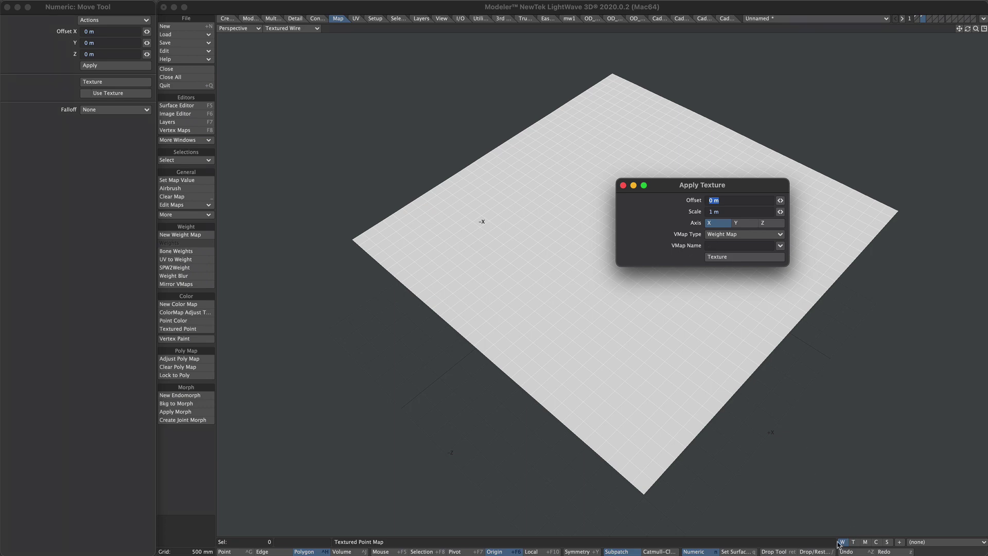
click(717, 246)
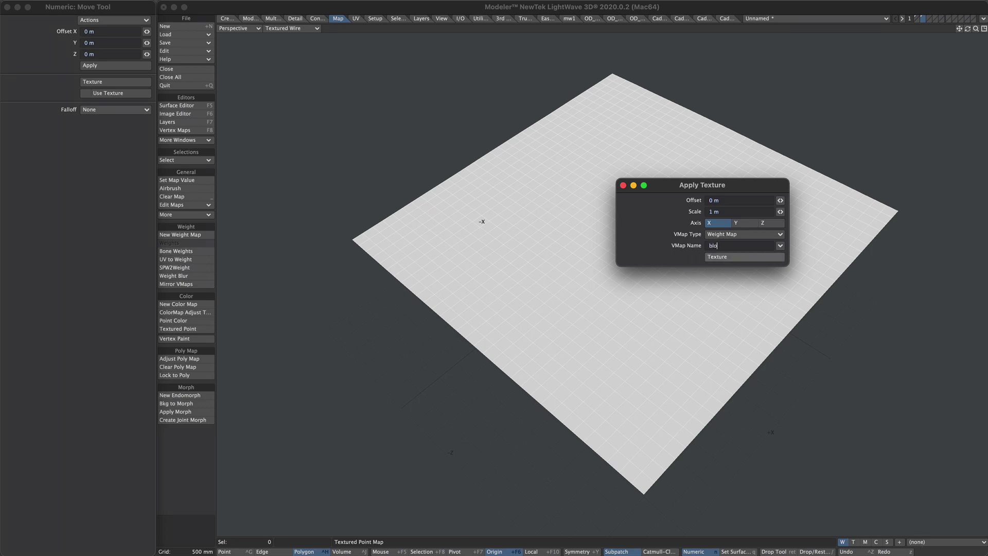
click(728, 258)
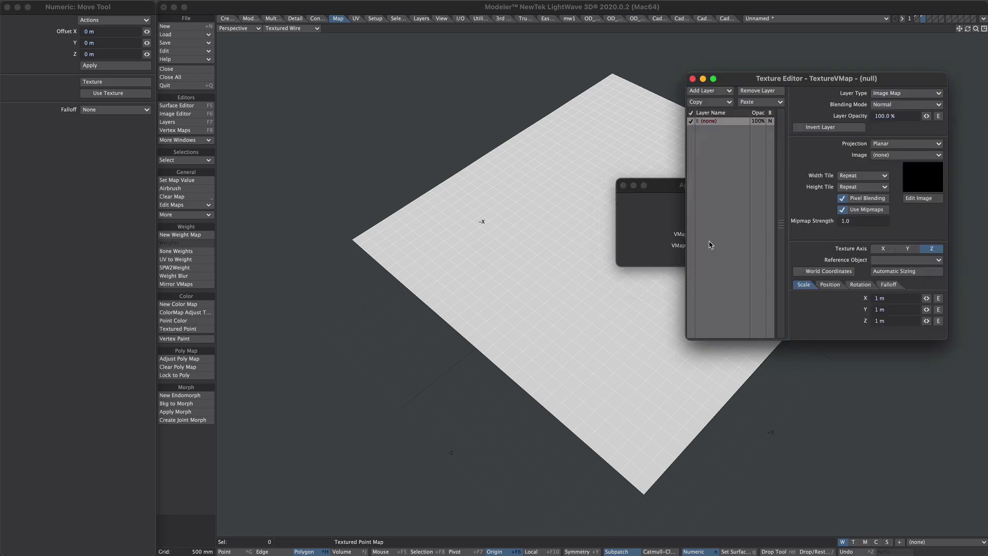
click(623, 186)
key(a)
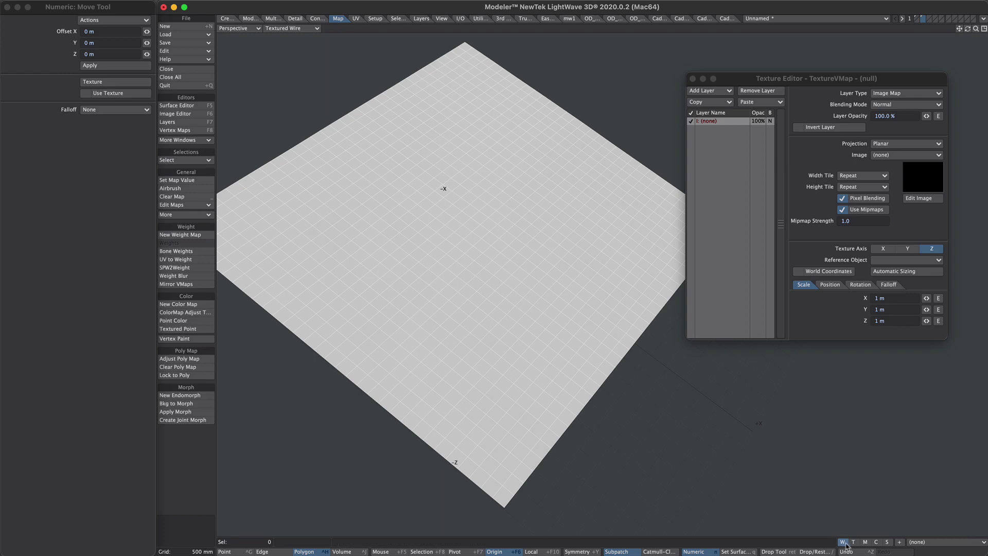
- Make the blocks weight map current and display the perspective view in Weight Shade mode
click(946, 542)
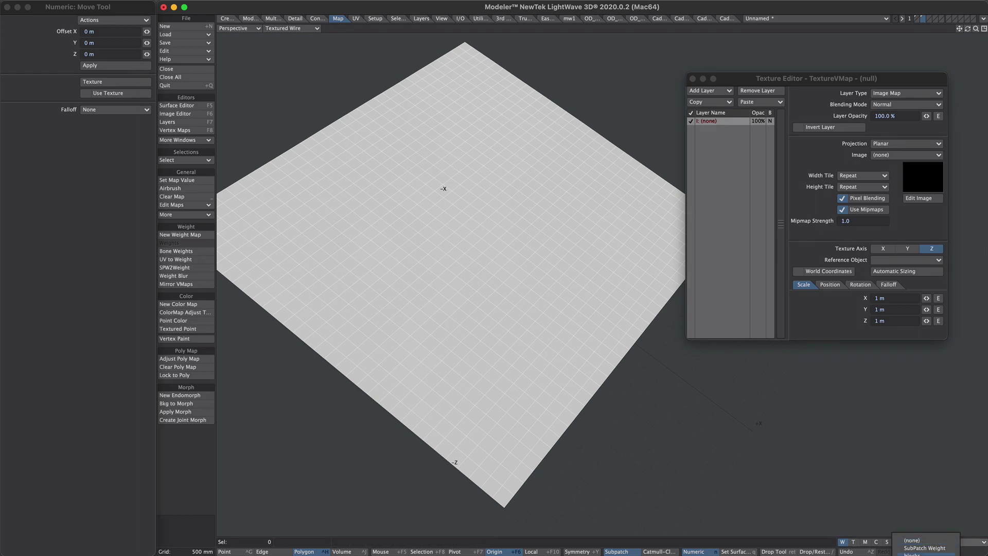
click(936, 548)
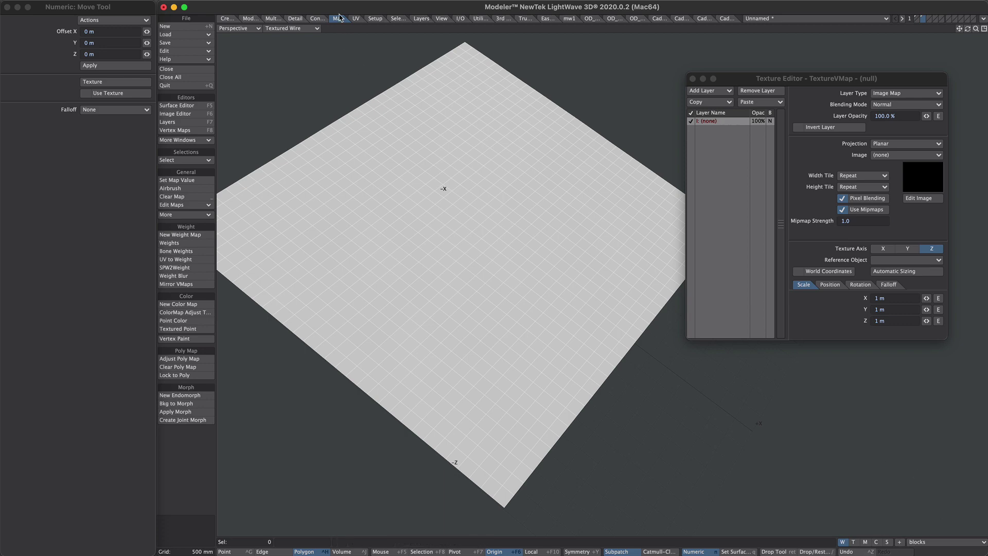
click(291, 28)
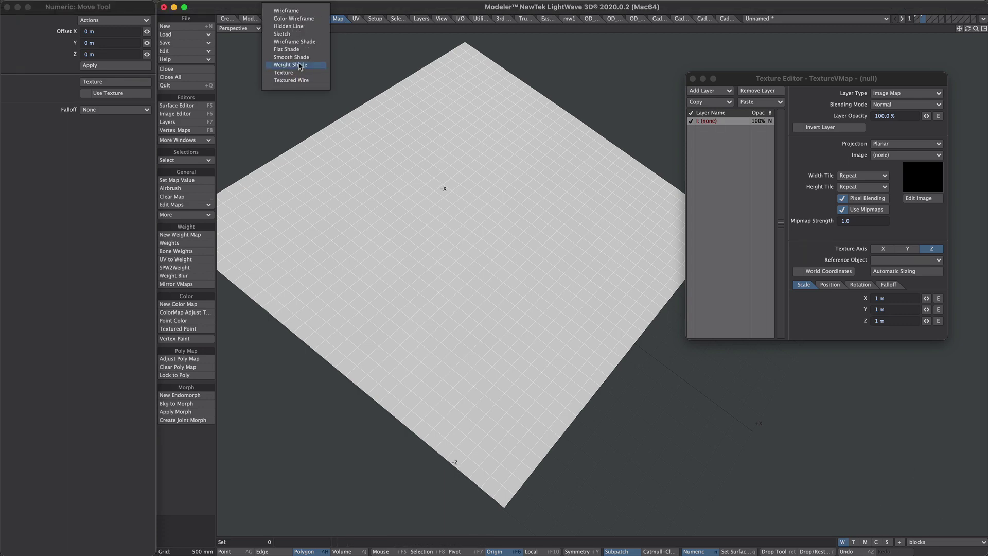
click(311, 63)
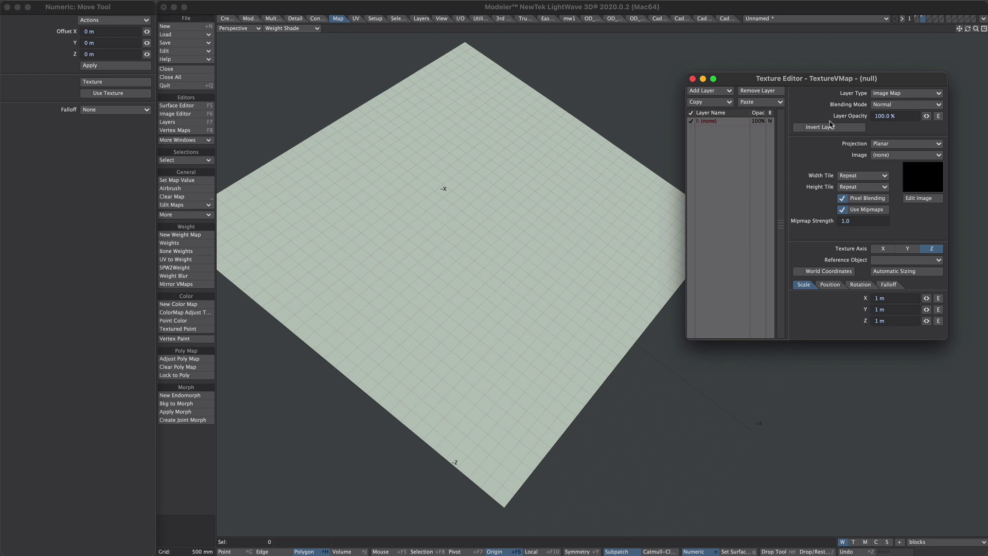
- Change the weight map's texture layer type to Procedural Texture
click(907, 94)
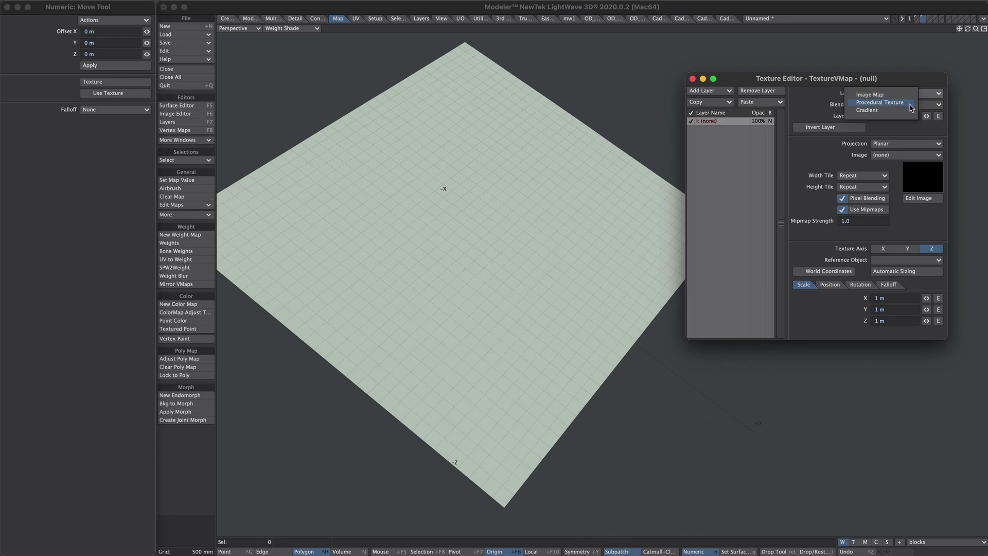
click(880, 103)
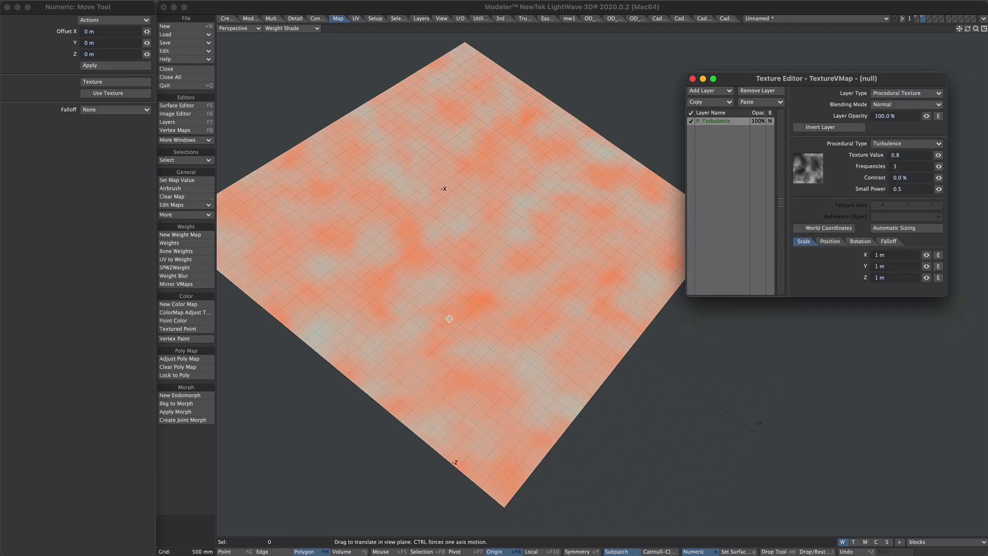
- Set the Turbulence texture's Texture Value to 1
click(896, 156)
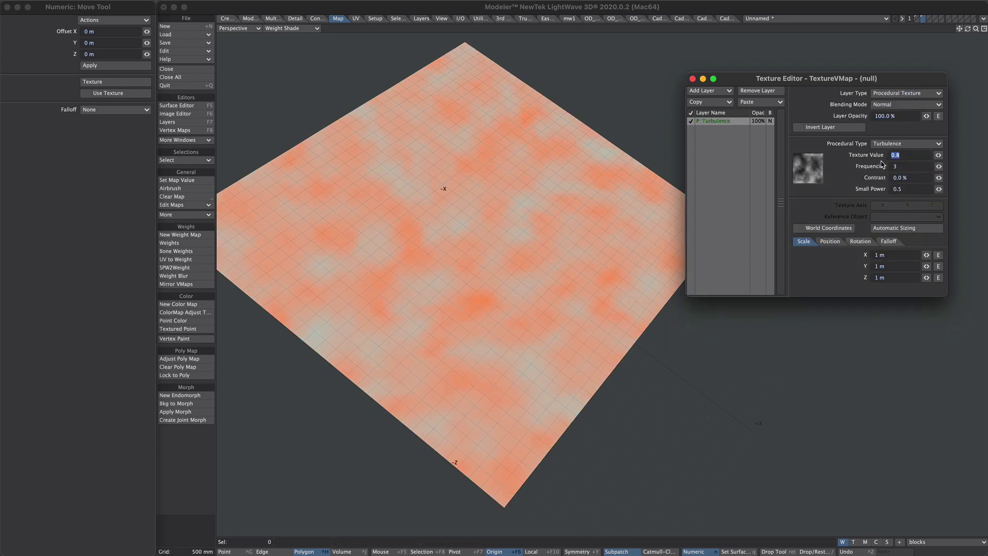
text(1)
key(Return)
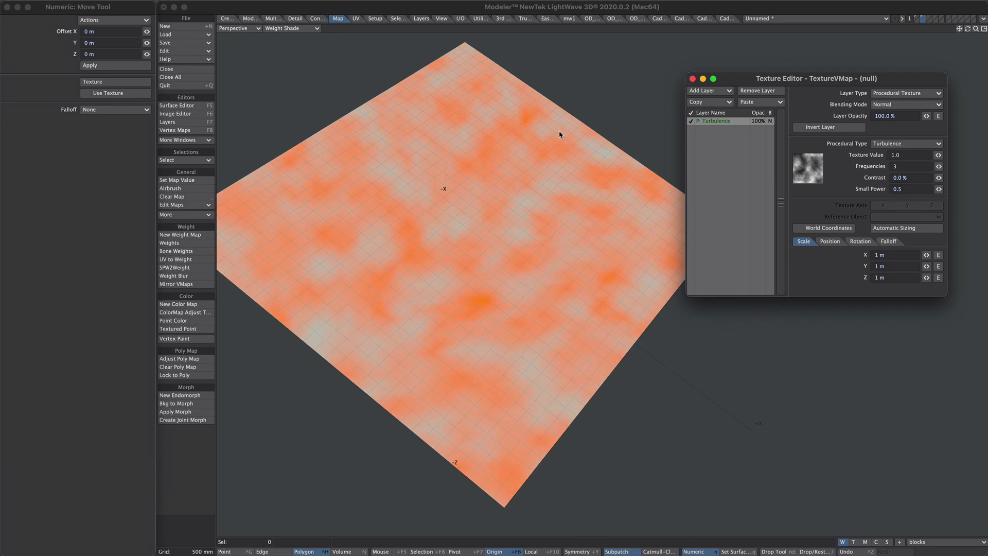
- Change the procedural type to Hybrid Multi-fractal and size the texture automatically to the plane
click(894, 146)
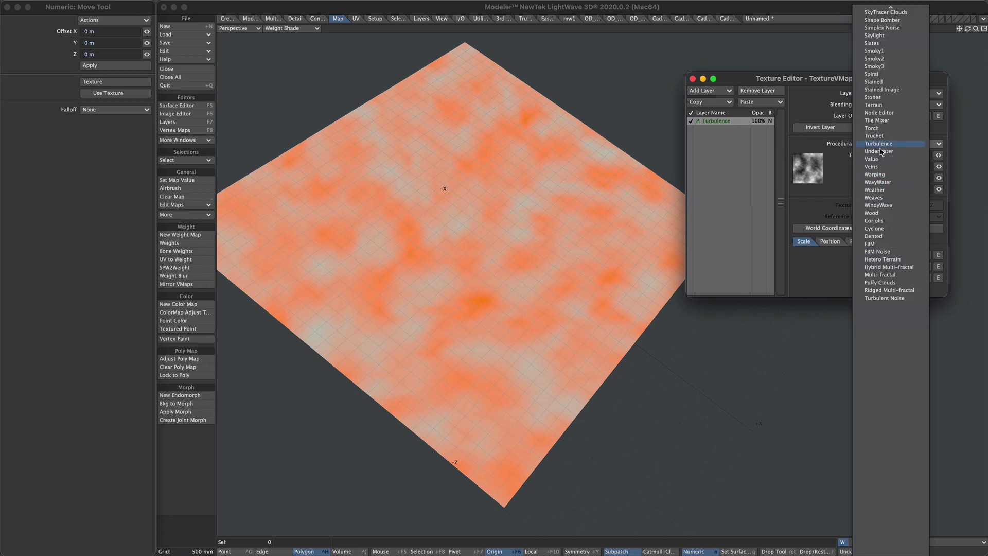
click(889, 266)
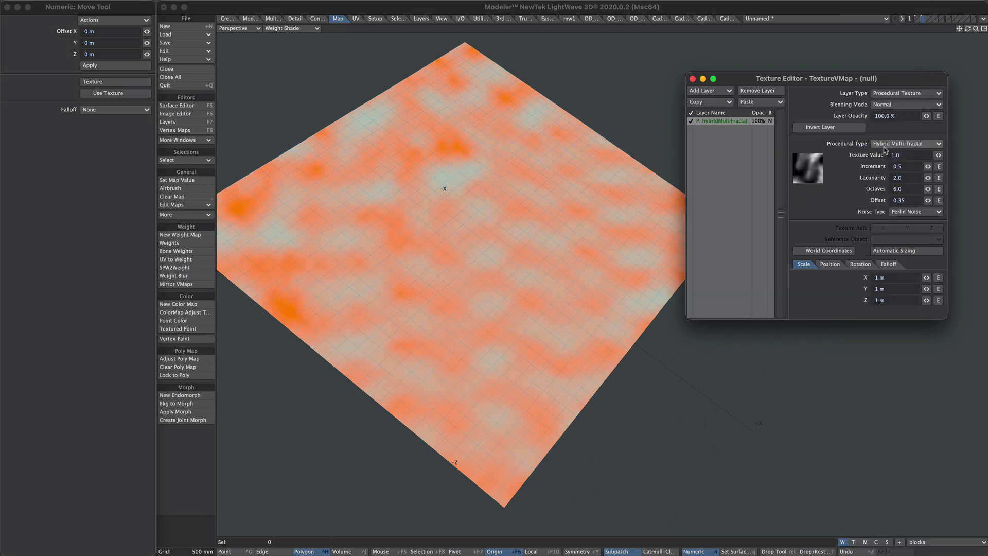
click(880, 253)
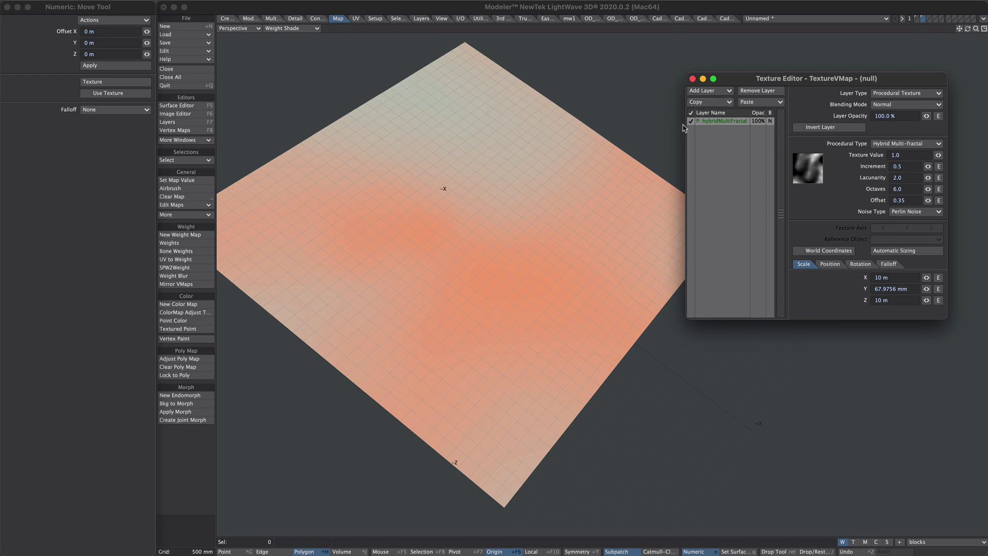
- Add a Gradient layer above the procedural and place a second gradient key at parameter 1.0
click(700, 93)
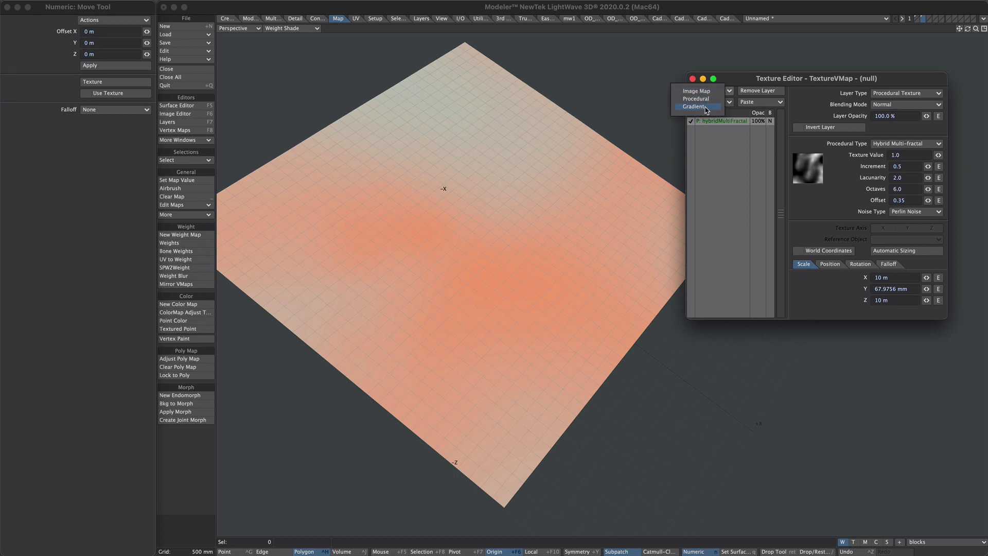
click(693, 107)
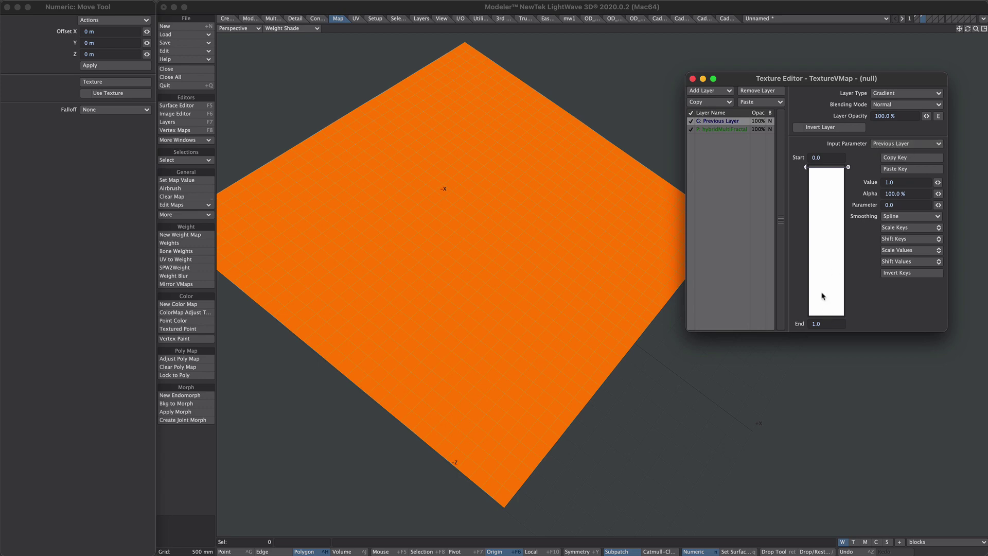
click(817, 272)
drag(805, 272, 808, 314)
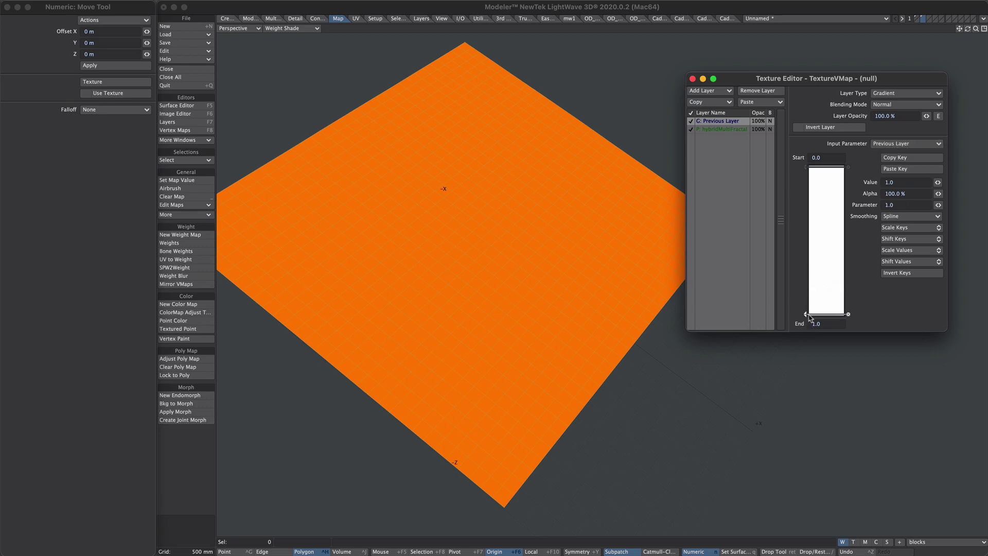
- Set the gradient's start key value to 0 and bring both keys close together, the white one at about 0.43 with Linear smoothing
click(805, 167)
drag(894, 183, 876, 185)
text(0)
key(Tab)
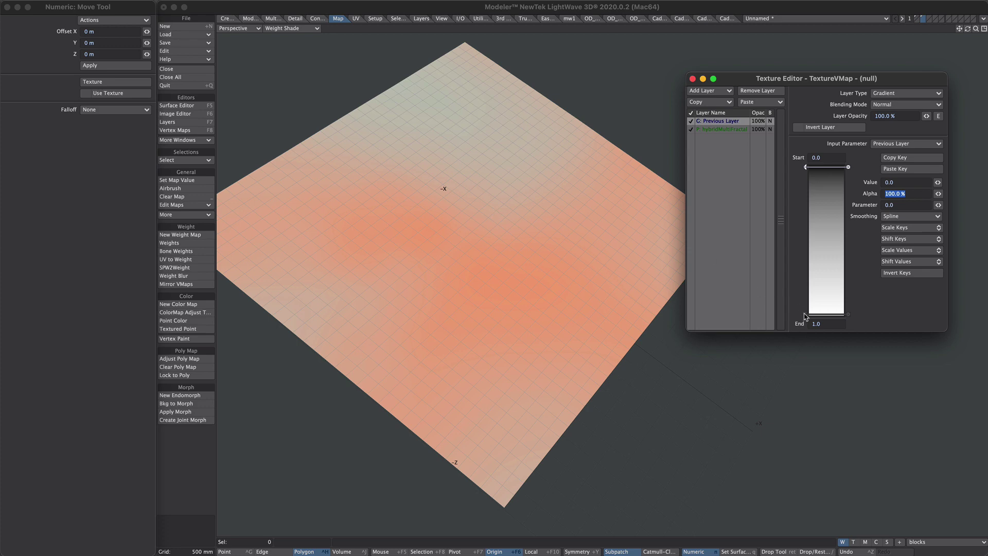
drag(805, 315, 805, 231)
mouse_move(806, 168)
mouse_down()
mouse_move(805, 236)
mouse_move(806, 213)
mouse_up()
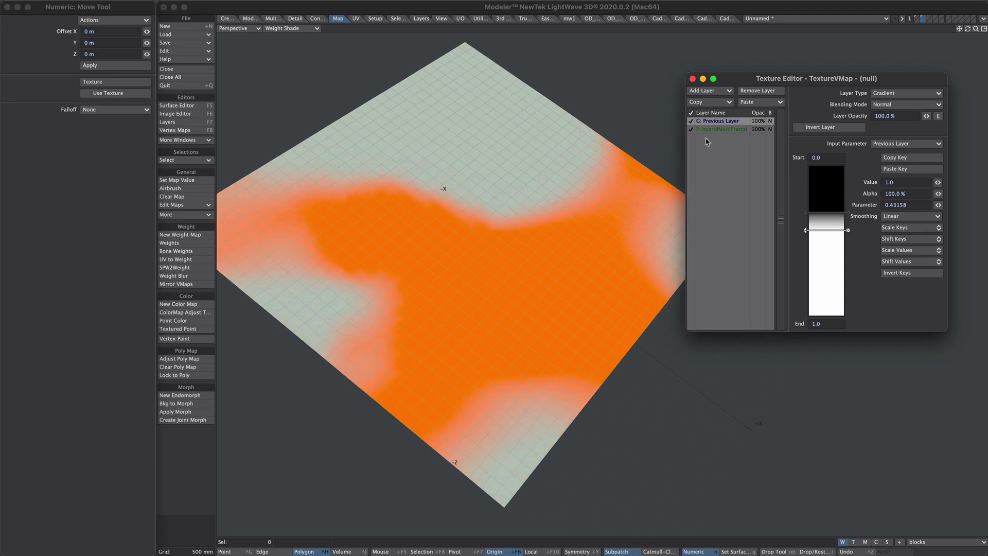
- Disable the Gradient layer and change the procedural layer below it to Maze, projected along the Y texture axis
click(690, 121)
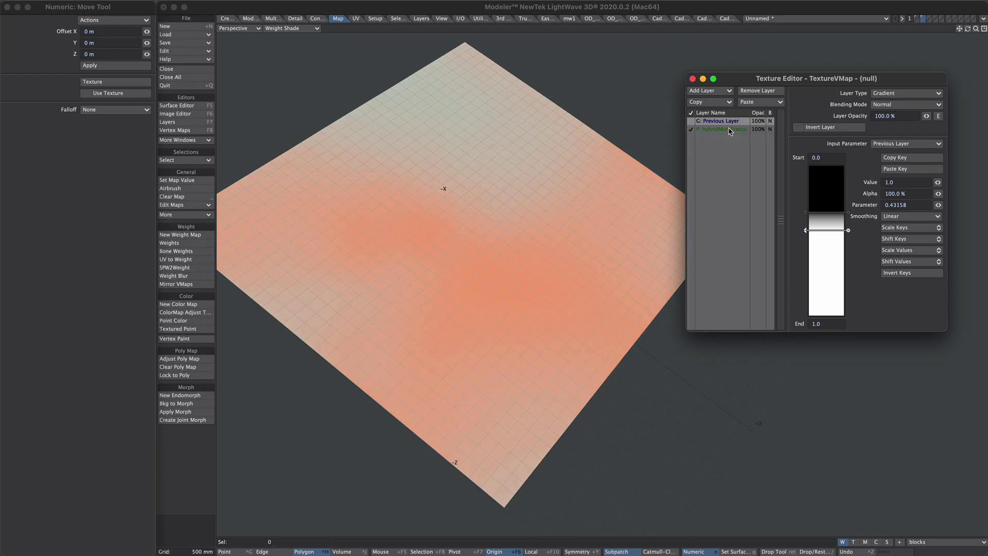
click(728, 130)
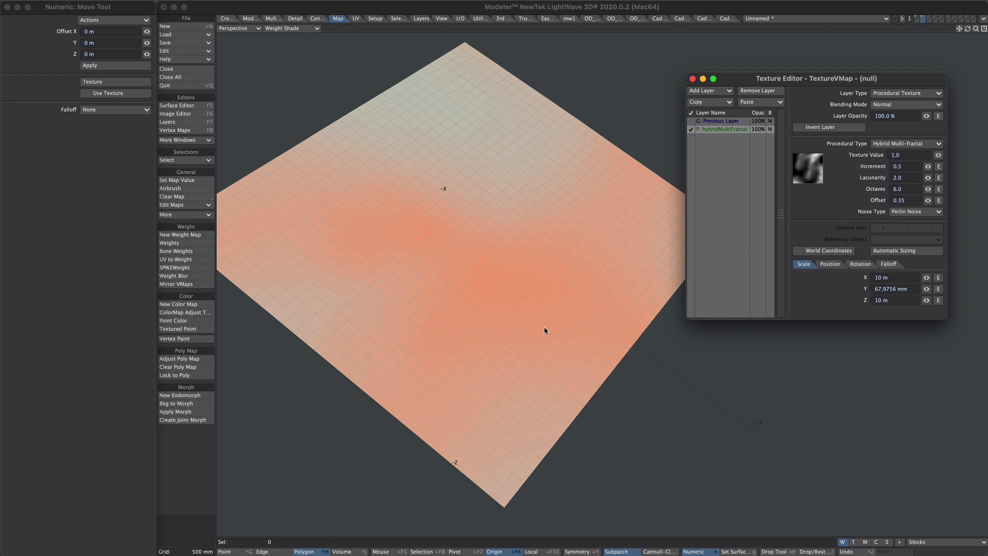
click(884, 145)
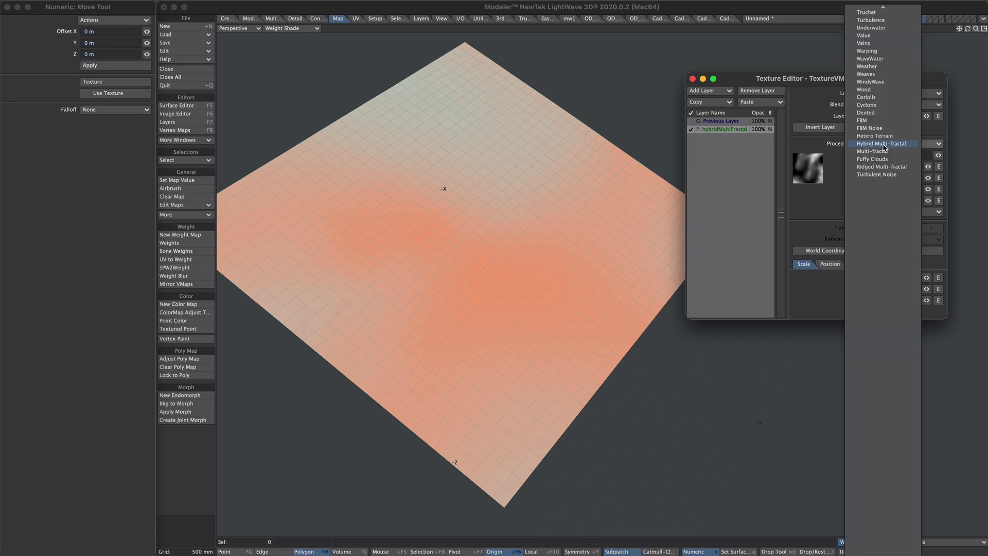
text(maze)
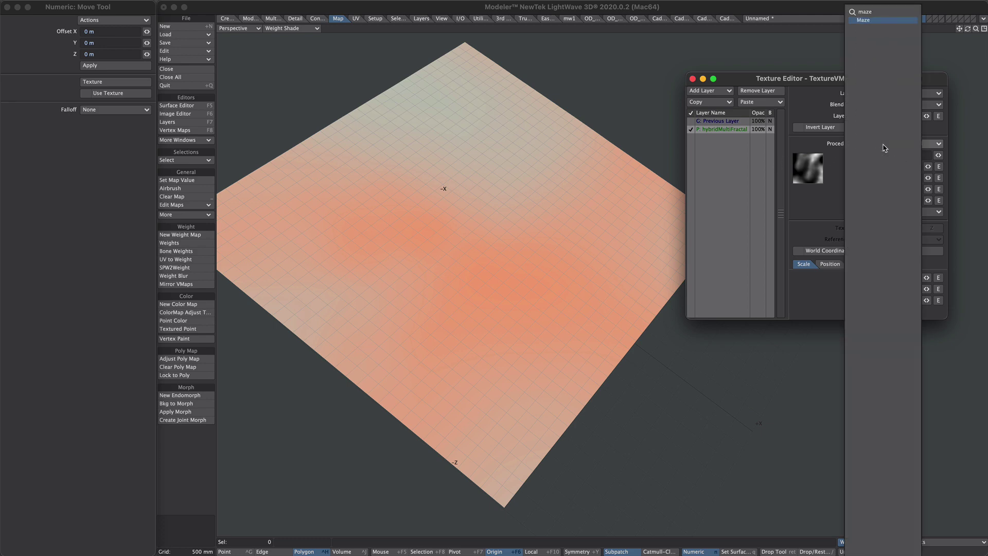
key(Return)
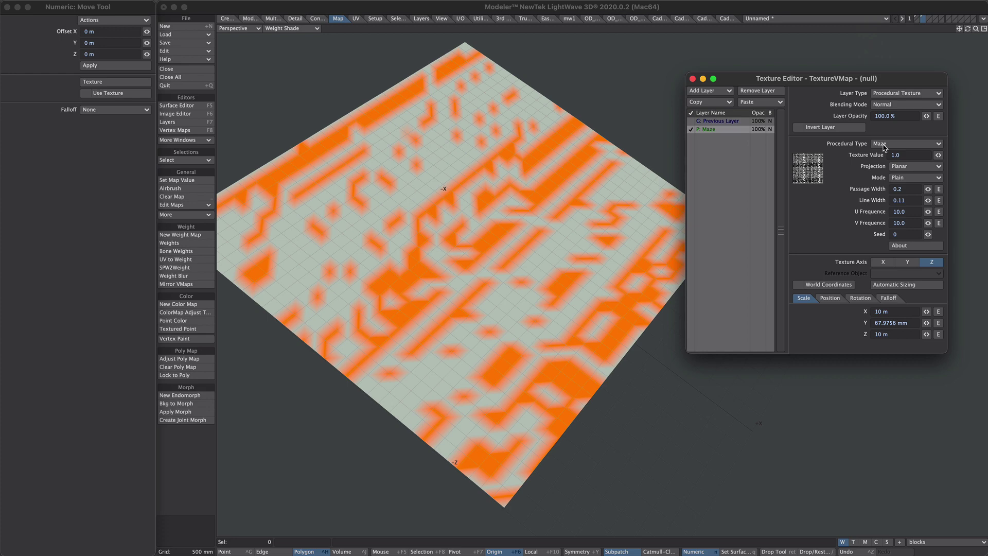
click(907, 264)
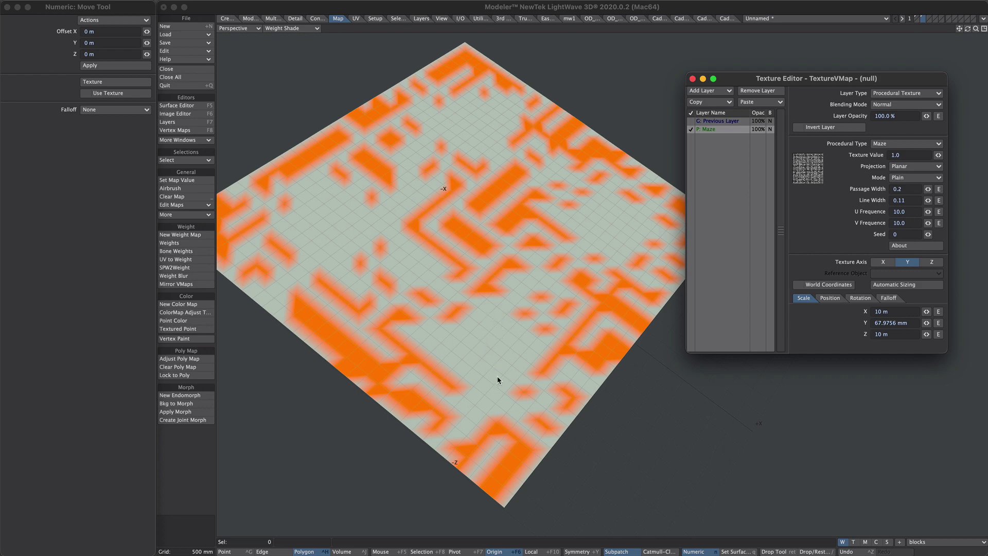
- Try U and V frequencies of 2.0 and 4.0 on the Maze texture
drag(928, 211, 890, 222)
drag(908, 212, 835, 214)
text(2)
key(Tab)
text(2)
key(Tab)
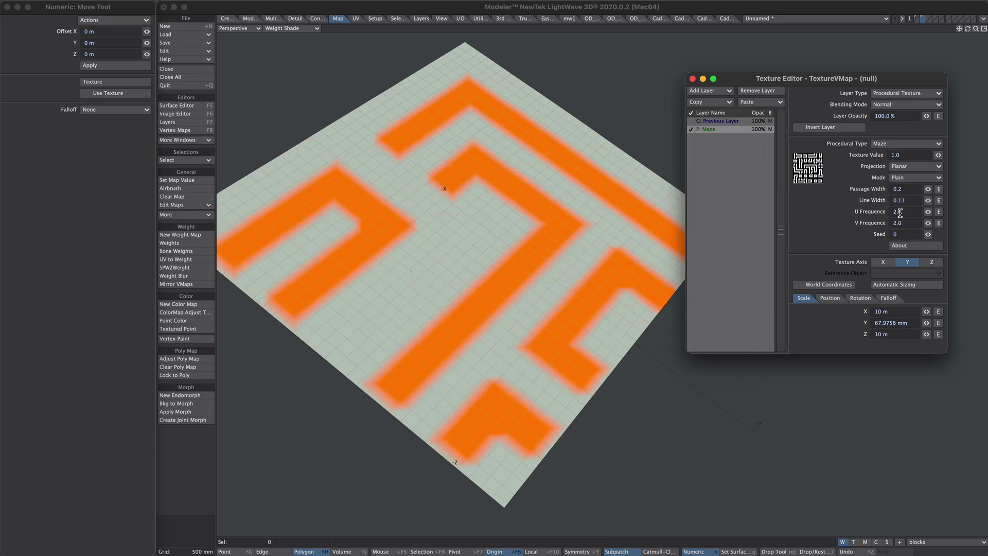
drag(901, 212, 843, 214)
text(4)
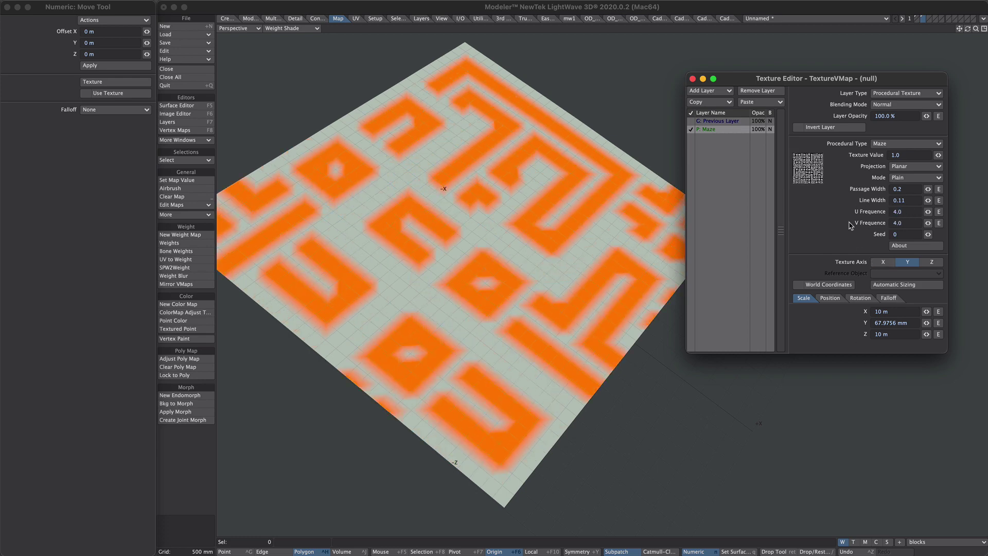
- Try a maze with passage width 0.165, line width 0.125, U frequency 5.4 and V frequency 4.38
drag(927, 188, 948, 211)
text(5)
key(Tab)
text(5)
key(Tab)
drag(928, 223, 977, 223)
- Set the maze's U and V frequencies to 4, line width to about 0.154 and passage width to about 0.146
drag(903, 212, 853, 207)
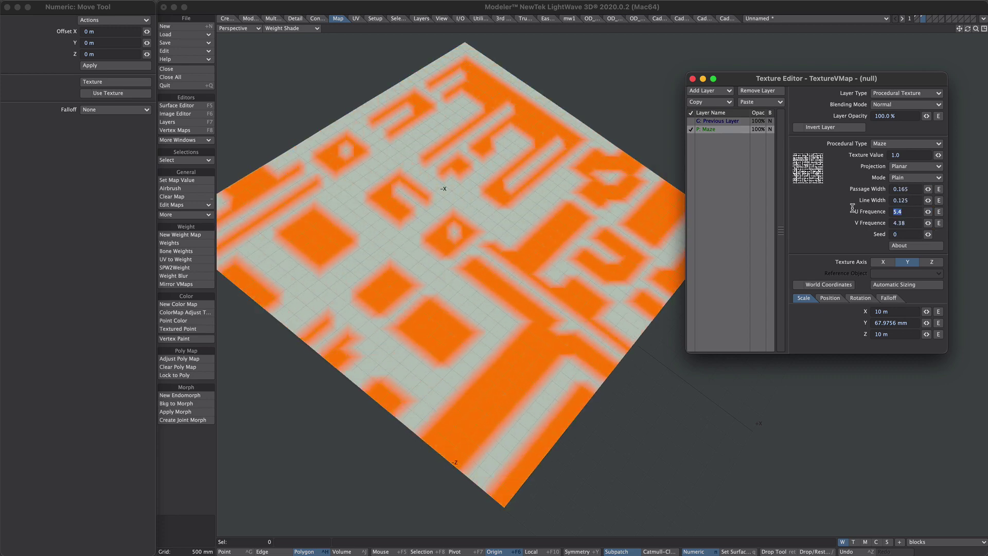
text(4)
key(Tab)
text(4)
key(Tab)
mouse_move(927, 200)
mouse_down()
mouse_move(910, 200)
mouse_move(985, 200)
mouse_move(926, 200)
mouse_up()
drag(928, 189, 917, 189)
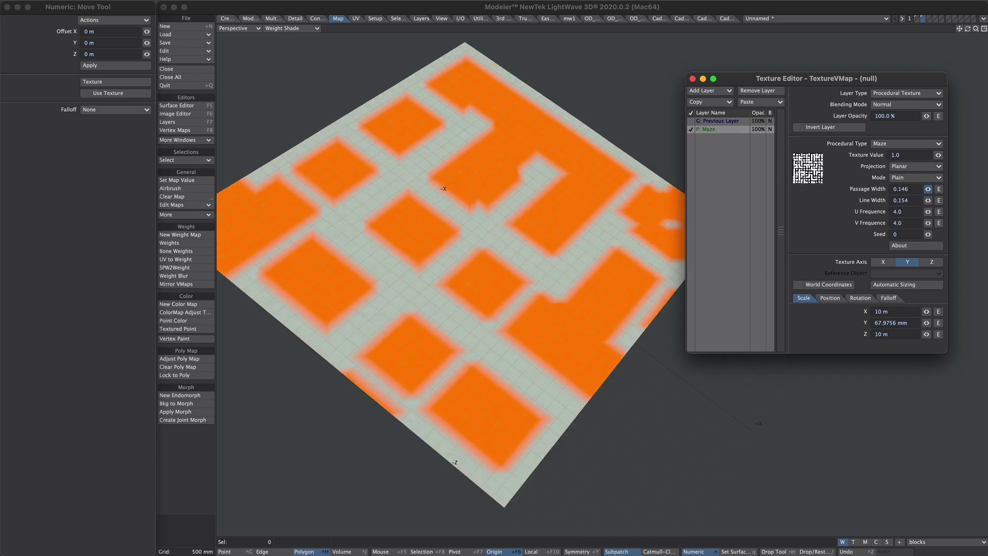
- Adjust the maze to a U frequency of about 5.99, V frequency of about 5.41 and passage width of about 0.123
mouse_move(928, 222)
mouse_down()
mouse_move(916, 222)
mouse_move(925, 222)
mouse_up()
drag(928, 211, 965, 223)
drag(928, 189, 922, 189)
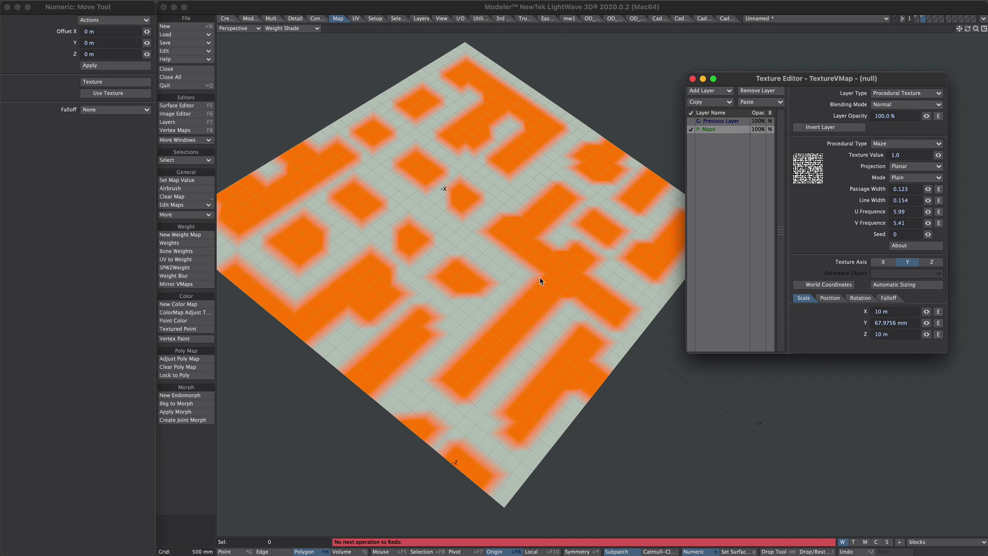
- Try inverting the Maze layer, restore it to non-inverted and close the texture settings
click(830, 128)
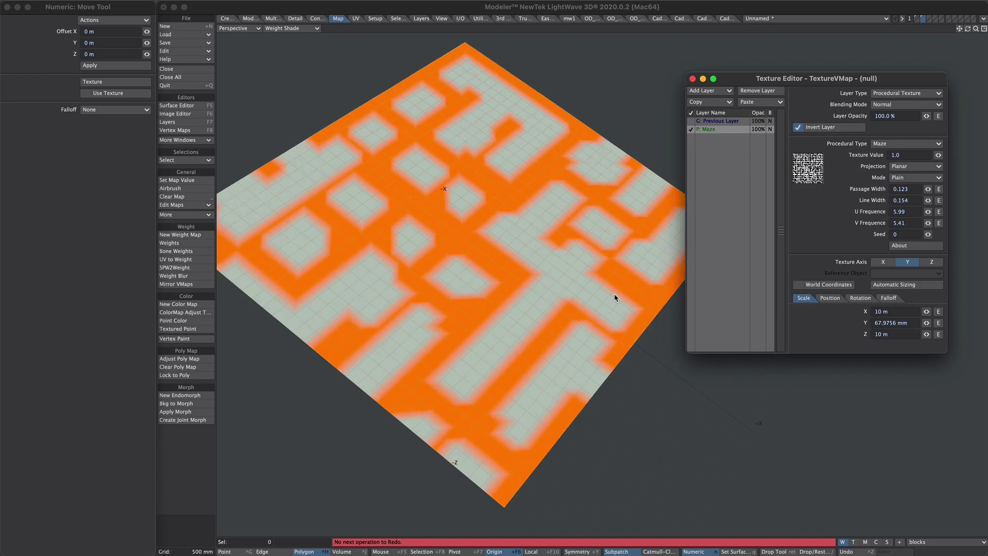
click(814, 129)
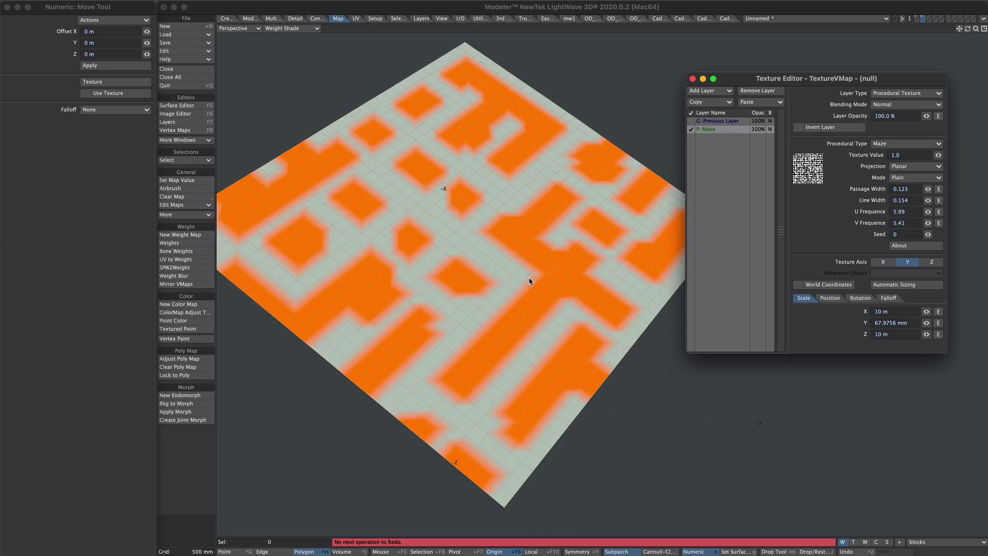
click(692, 79)
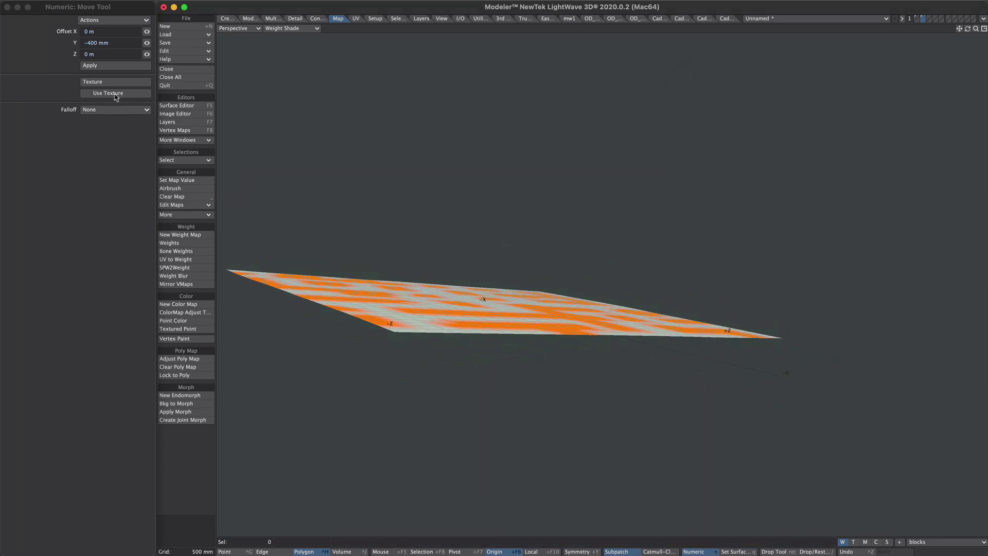
- Inspect the plane from a low angle, check the first layer's plane and return to the weight-mapped plane's layer
mouse_move(607, 338)
alt+mouse_down()
mouse_move(620, 330)
mouse_move(558, 338)
mouse_move(635, 341)
mouse_move(627, 364)
mouse_move(554, 300)
mouse_move(591, 289)
mouse_move(495, 329)
alt+mouse_up()
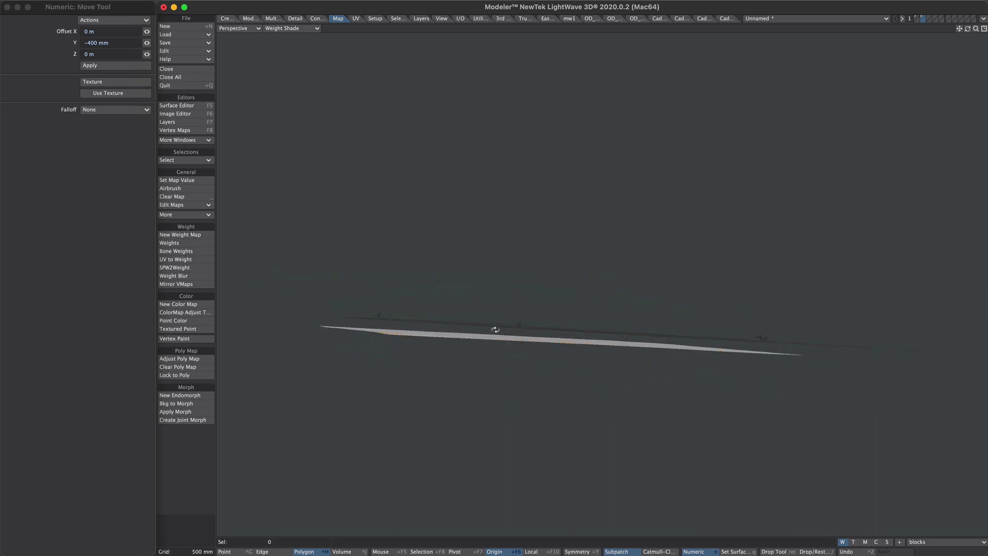
click(917, 17)
mouse_move(619, 275)
ctrl+alt+mouse_down()
mouse_move(610, 340)
mouse_move(622, 283)
ctrl+alt+mouse_up()
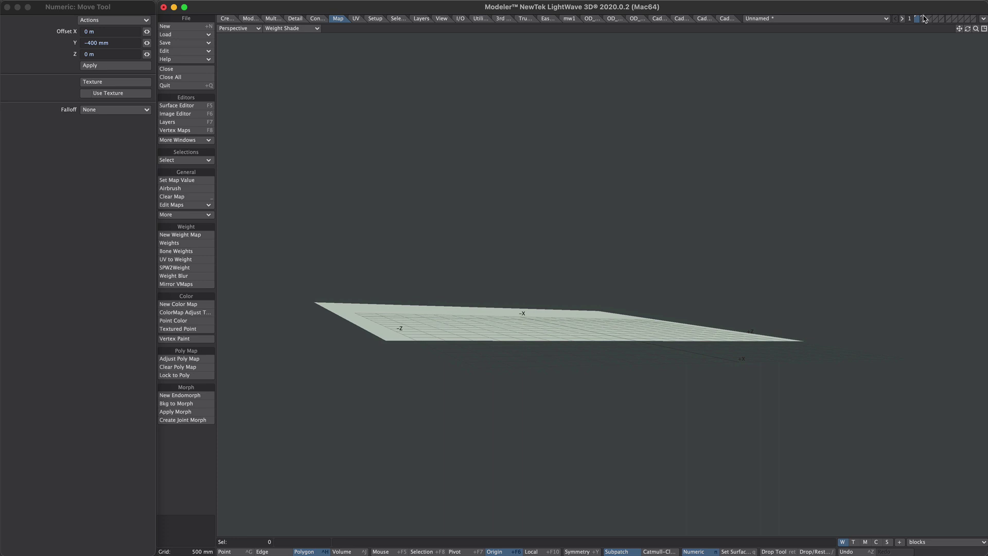
click(923, 18)
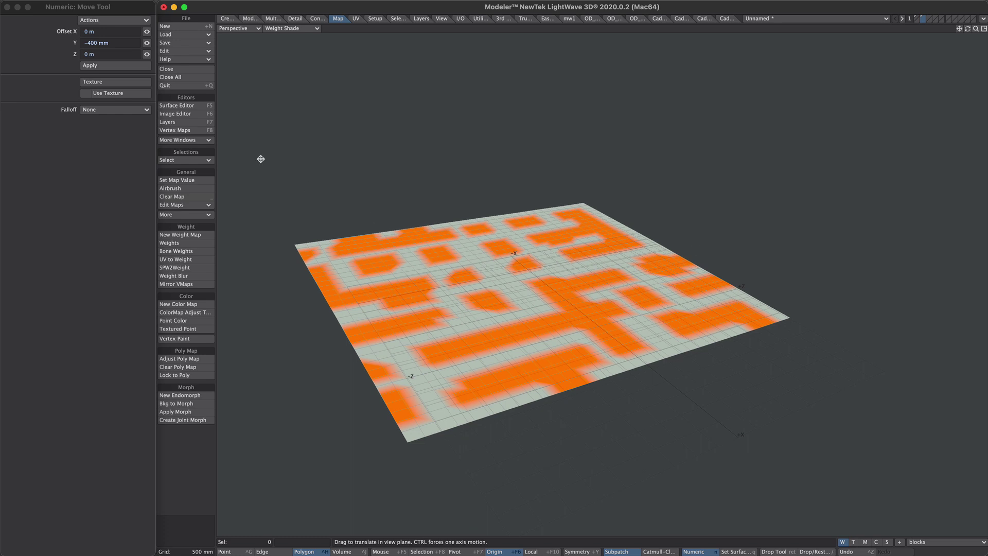
- Set the Move tool's falloff to Weight Map and raise the blocks by about 2.2 m along Y
click(113, 109)
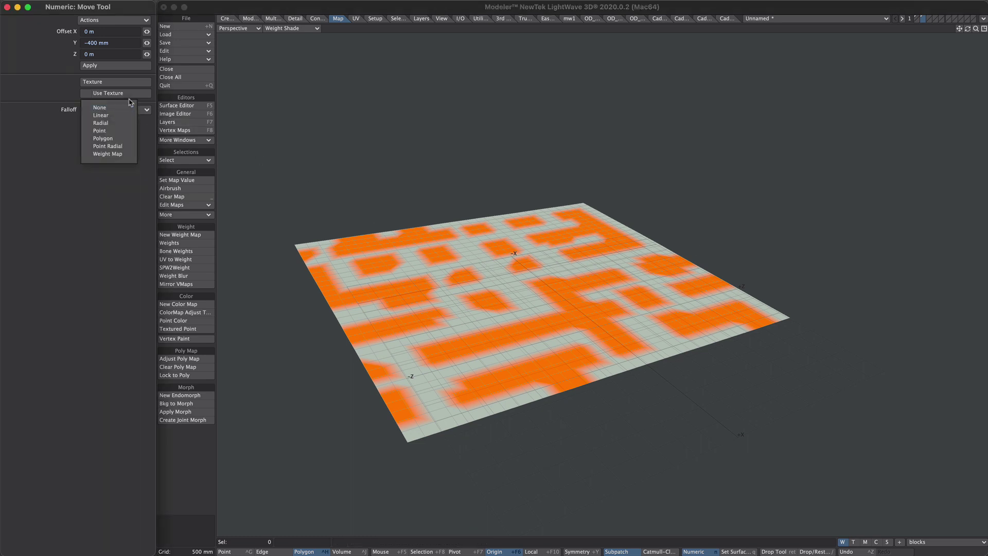
click(111, 154)
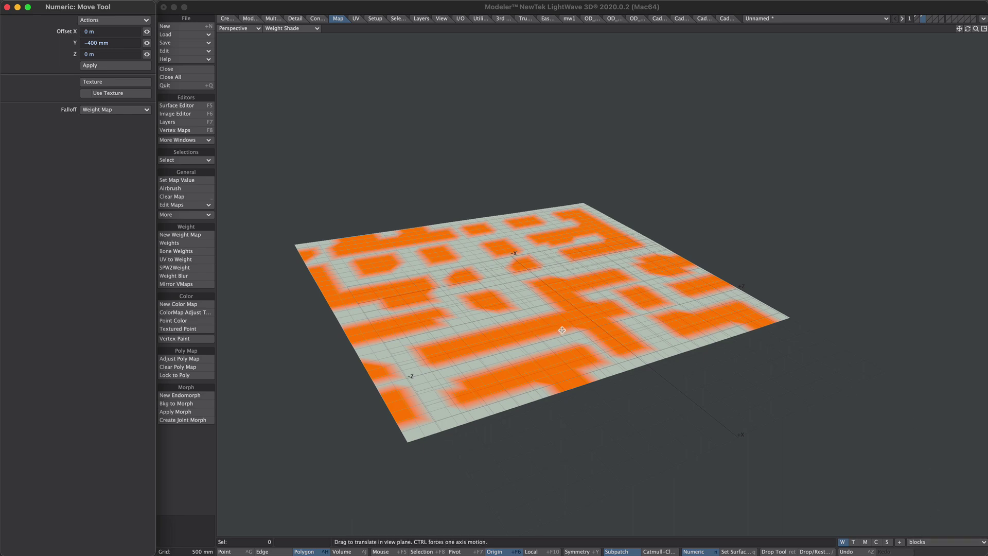
ctrl+alt+drag(587, 294, 565, 251)
drag(553, 367, 677, 305)
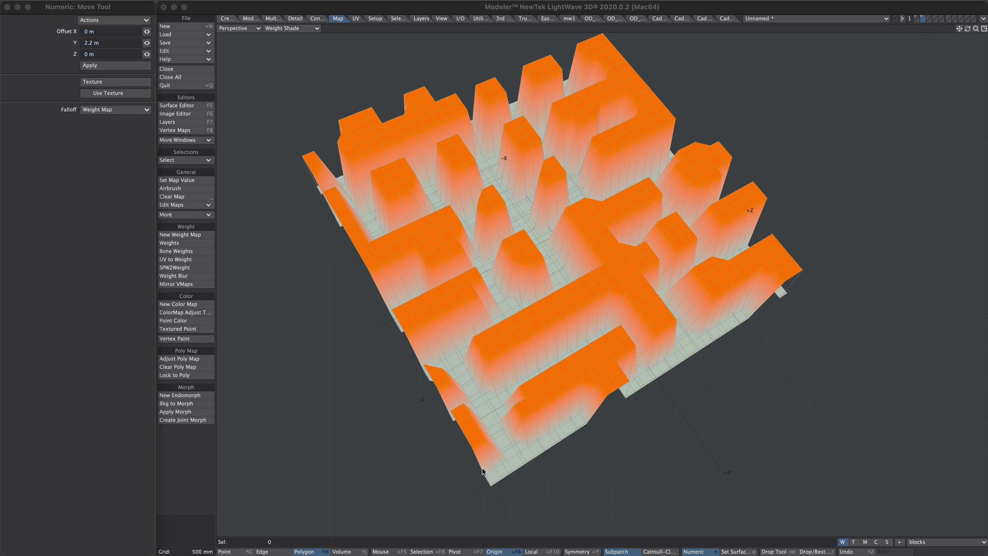
- Select the points along the city plane's outer border, adding a ground-level point as the last one
click(489, 489)
key(ctrl+g)
click(489, 487)
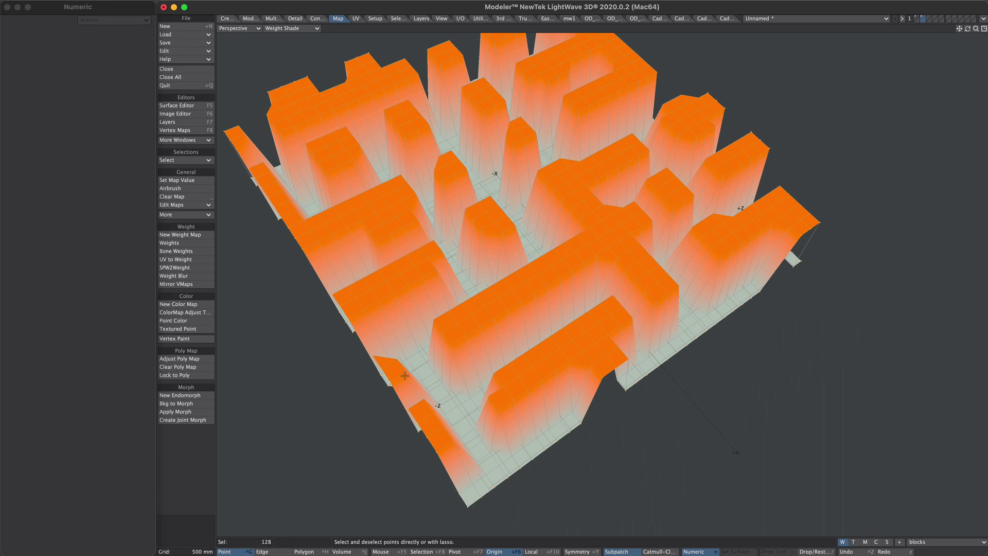
key(shift+])
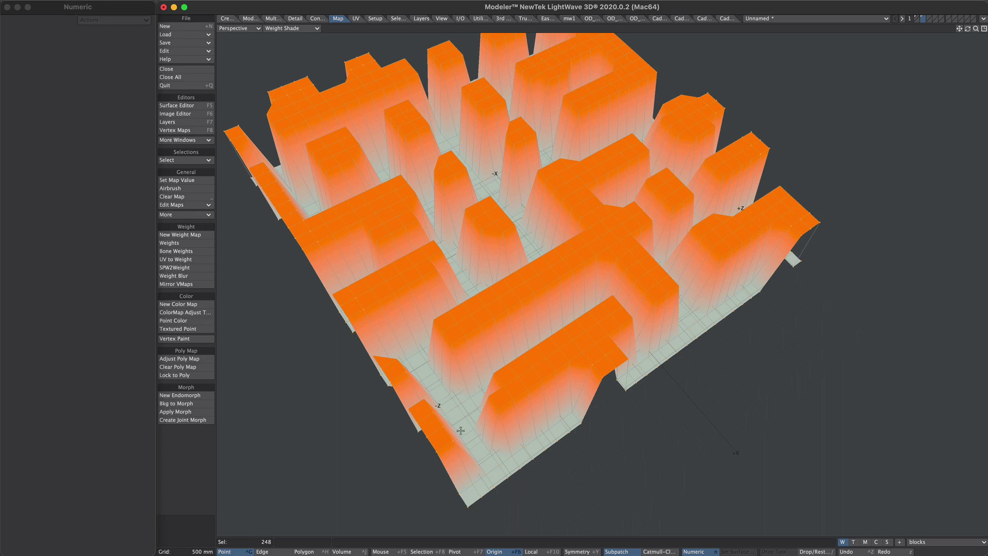
shift+click(464, 413)
- Align the selected border points to the last point's Y
click(249, 19)
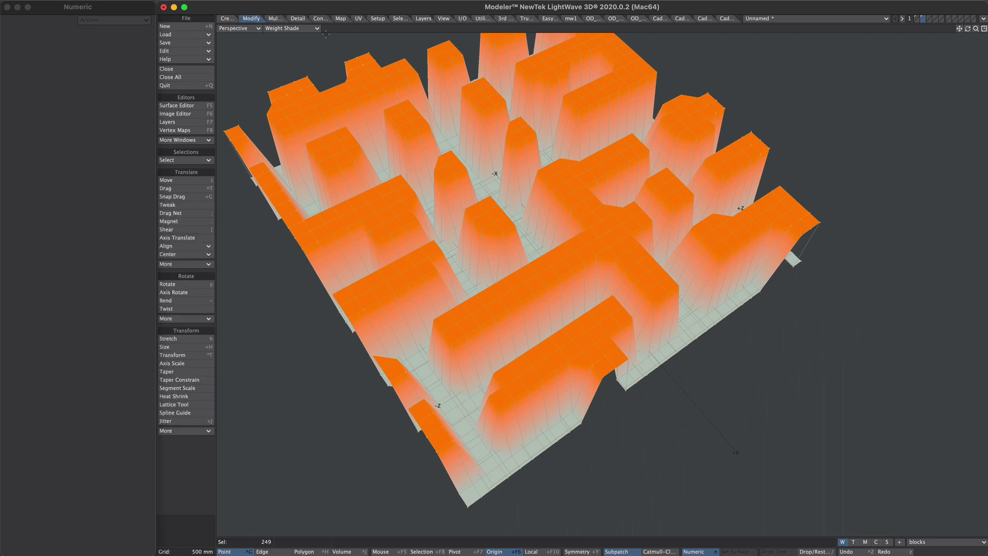
click(186, 247)
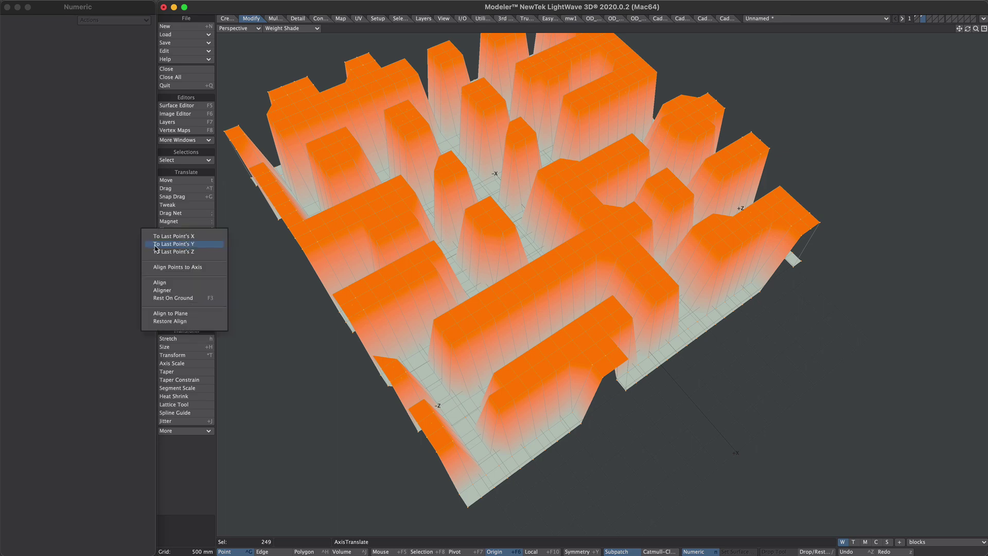
click(209, 246)
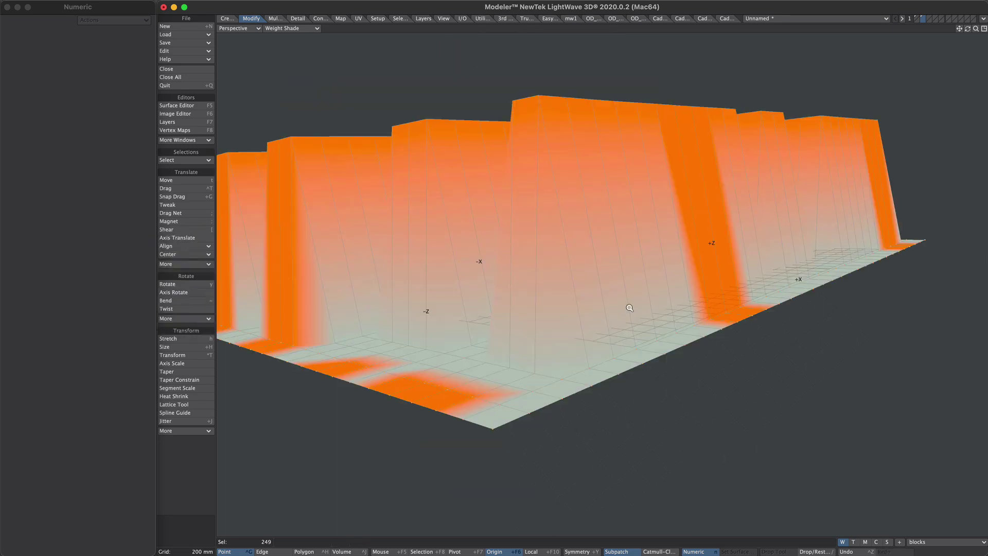
- Deselect the aligned border points and display the city mesh in Textured Wire shading
alt+drag(631, 307, 623, 335)
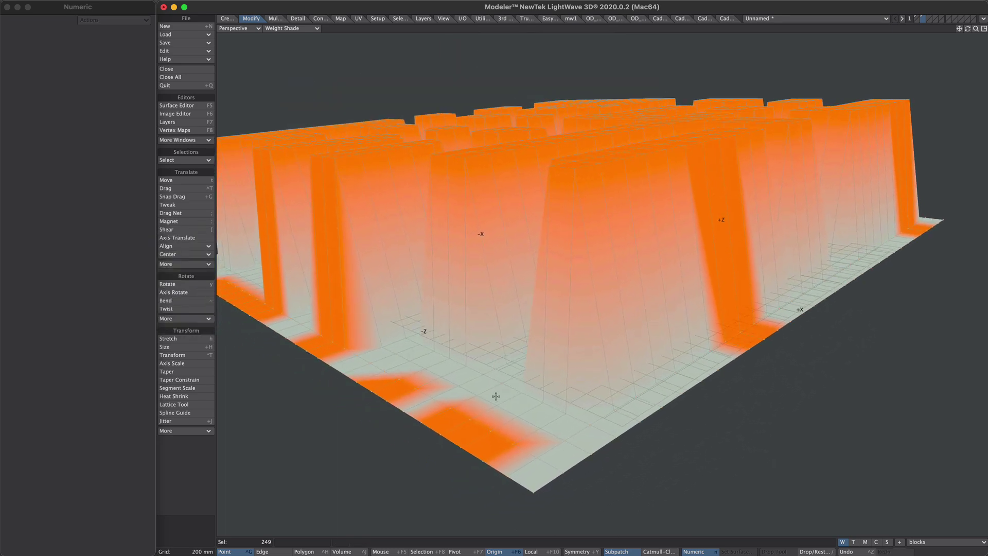
scroll(594, 375, up, 3)
alt+drag(595, 375, 777, 421)
scroll(632, 360, down, 3)
key(slash)
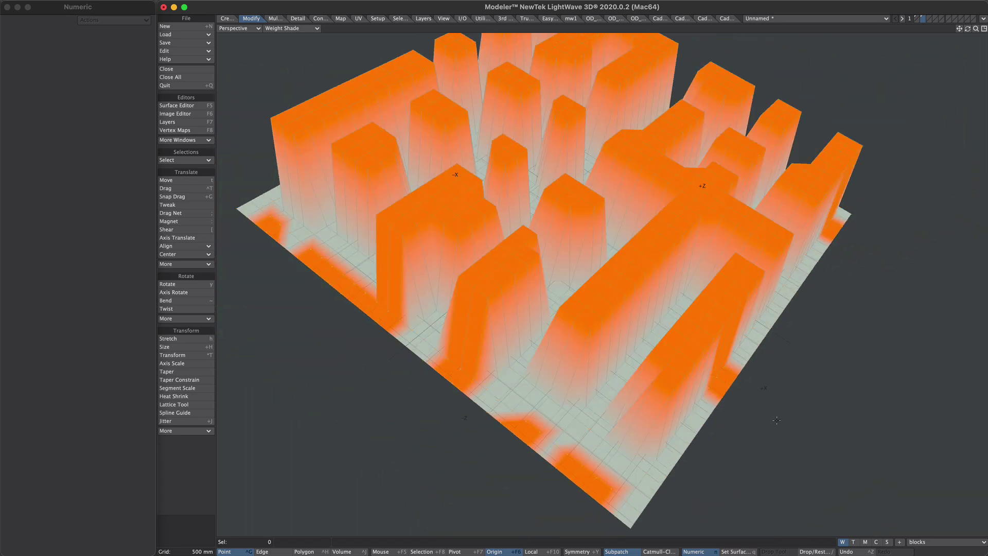
key(KP_5)
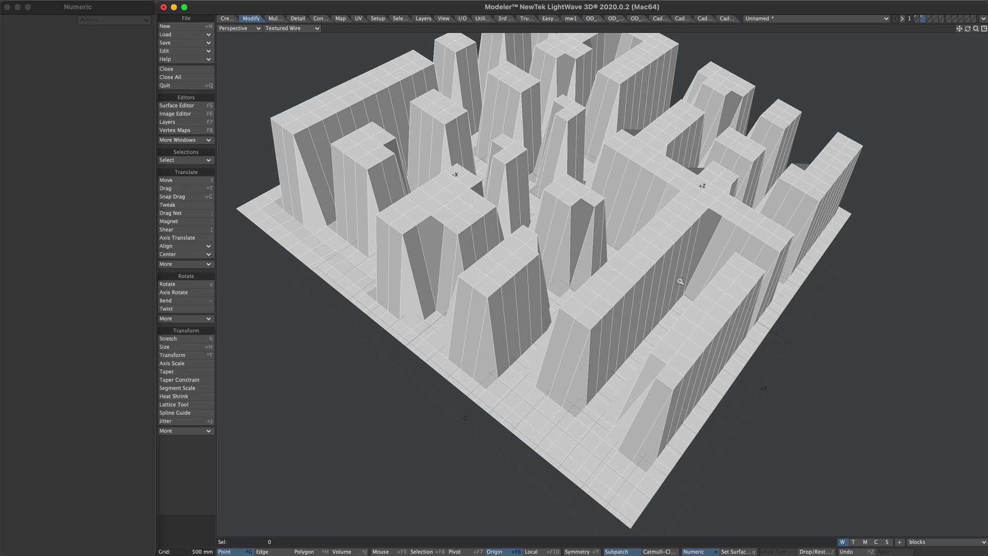
scroll(680, 281, down, 3)
alt+drag(666, 278, 785, 162)
- Try to stencil the background layer's raised blocks onto the first layer's flat plane with Solid Drill, using the blocks surface
click(917, 19)
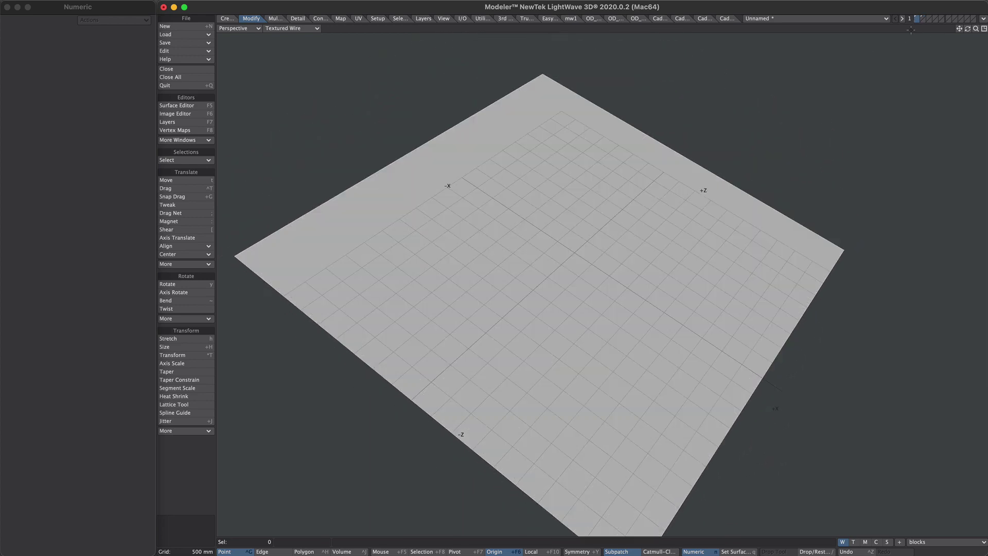
ctrl+alt+drag(626, 329, 644, 309)
click(923, 21)
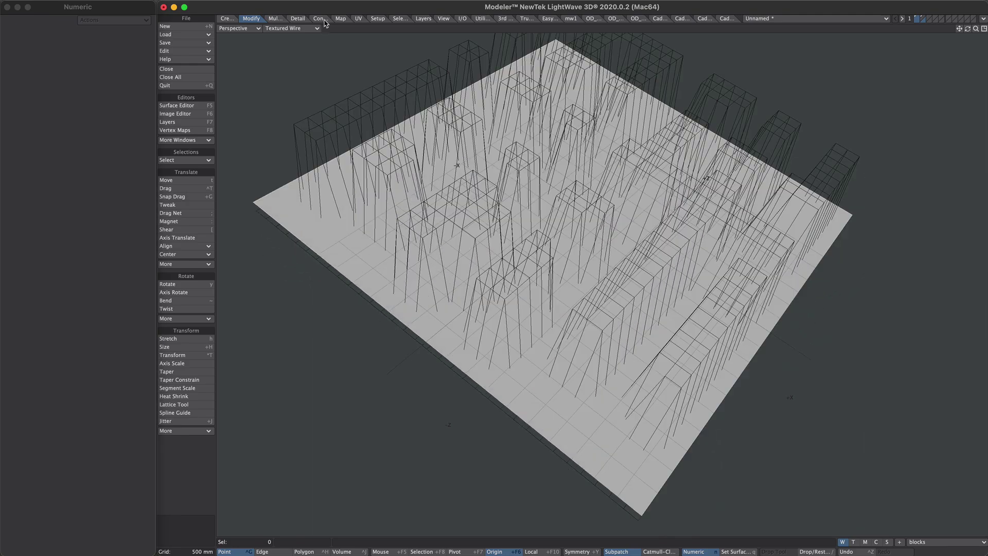
click(322, 18)
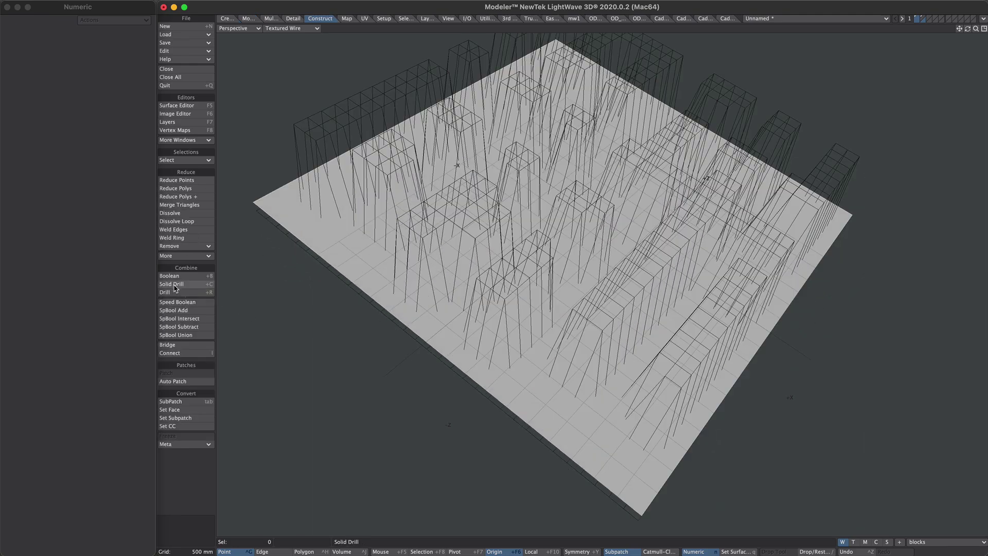
click(211, 286)
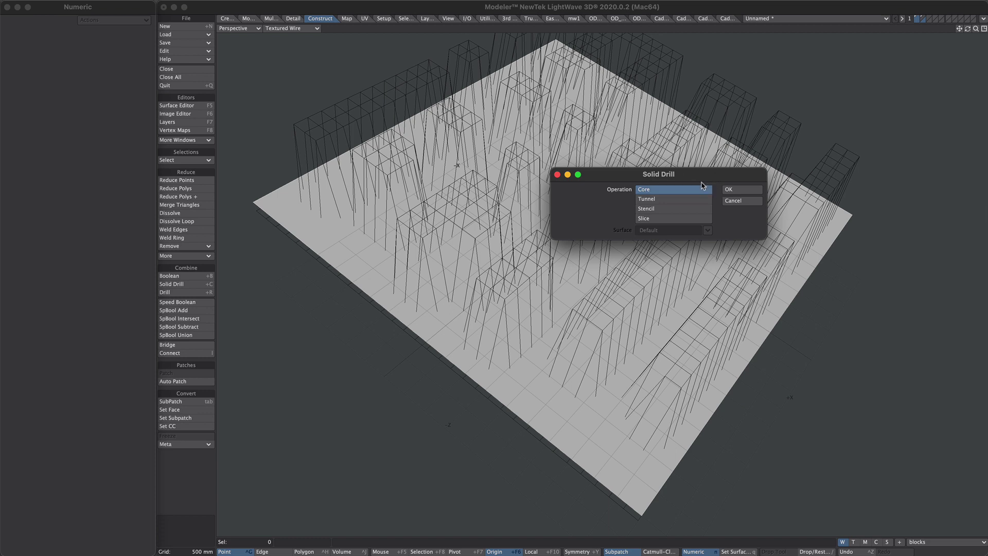
click(669, 208)
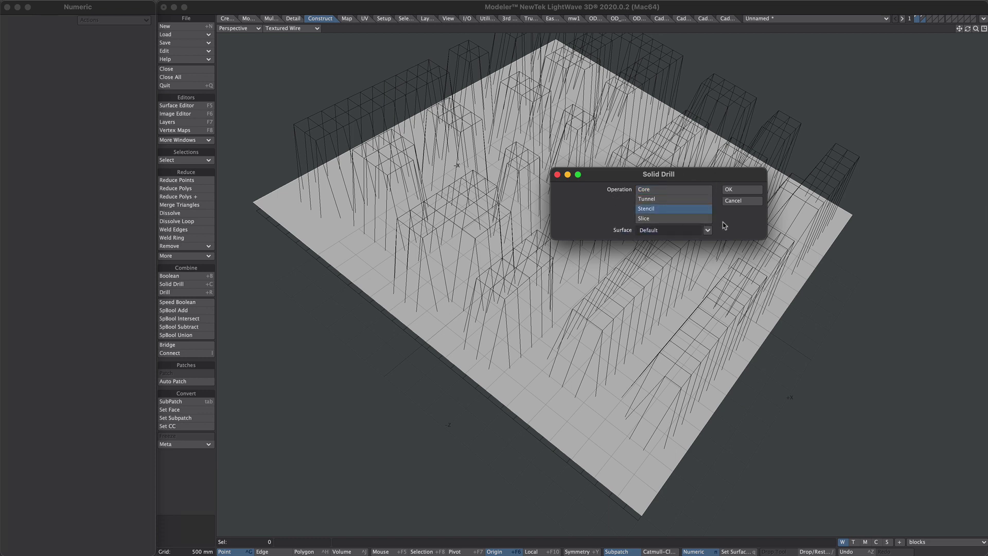
click(708, 230)
click(709, 237)
click(733, 190)
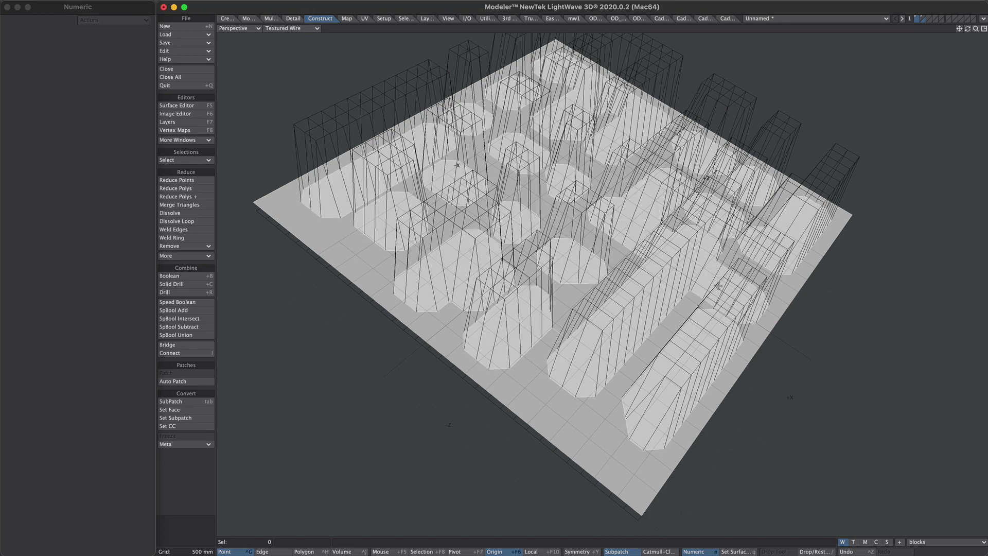
- Undo the Solid Drill stencil and return to the raised blocks' layer
ctrl+alt+drag(713, 257, 769, 223)
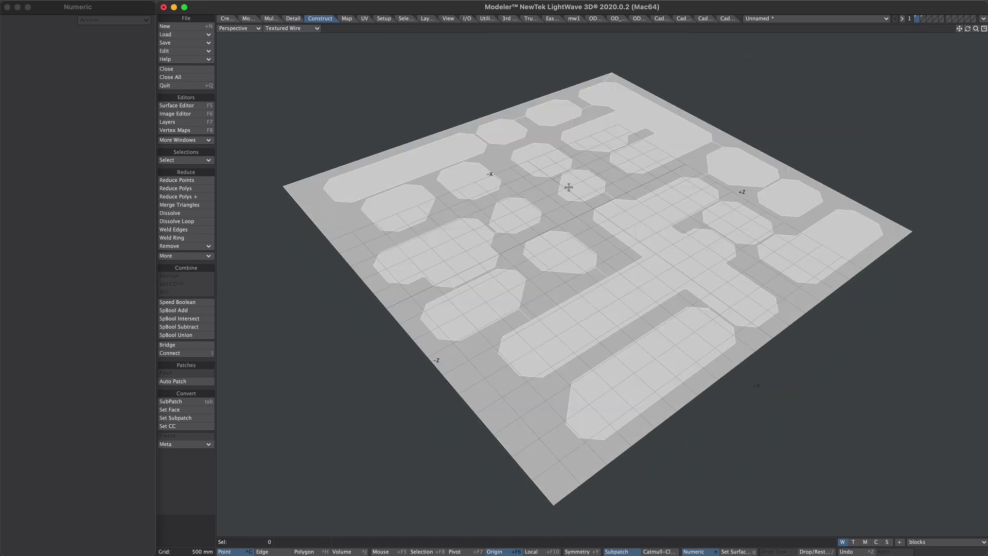
key(ctrl+z)
click(922, 18)
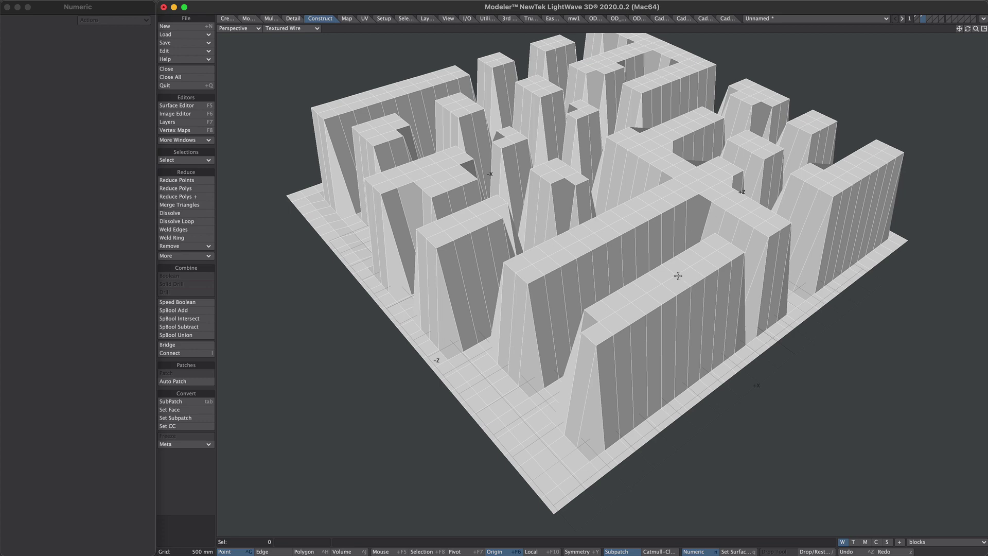
- Try to lower the raised block mesh along Y with the Move tool's Weight Map falloff
key(t)
drag(688, 313, 712, 355)
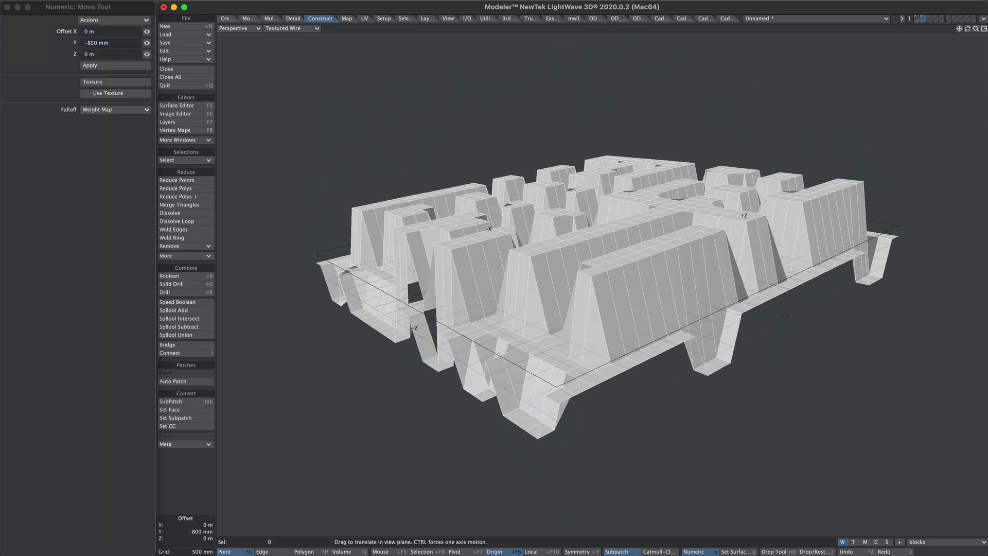
drag(677, 289, 677, 297)
key(ctrl+z)
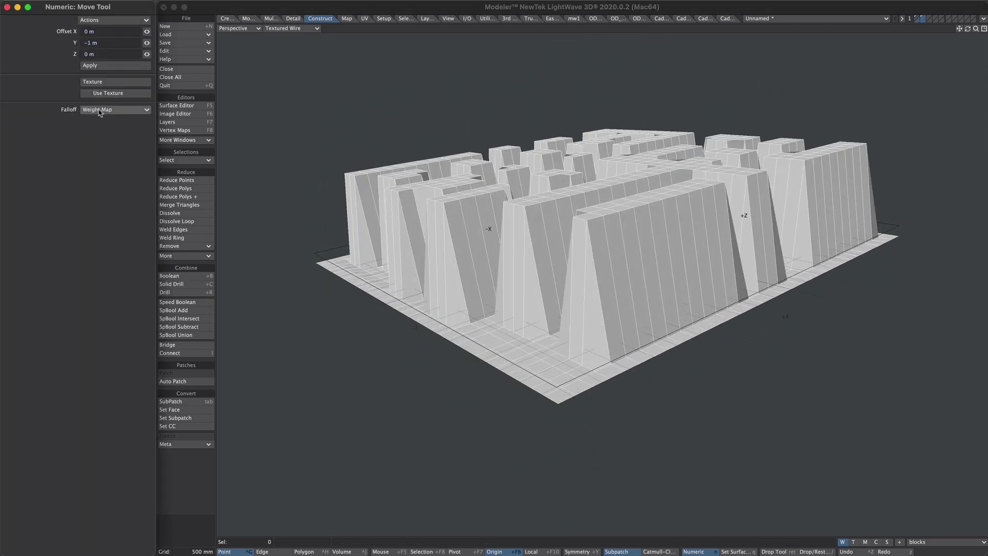
- Set the Move tool's falloff to None and lower the whole block mesh by about 1 m along Y
click(99, 110)
click(102, 62)
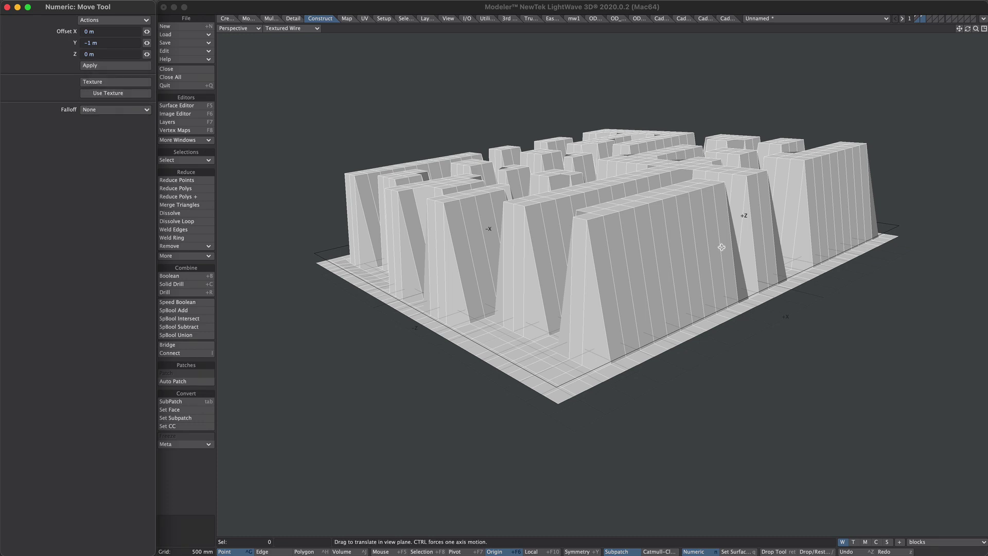
drag(697, 218, 707, 296)
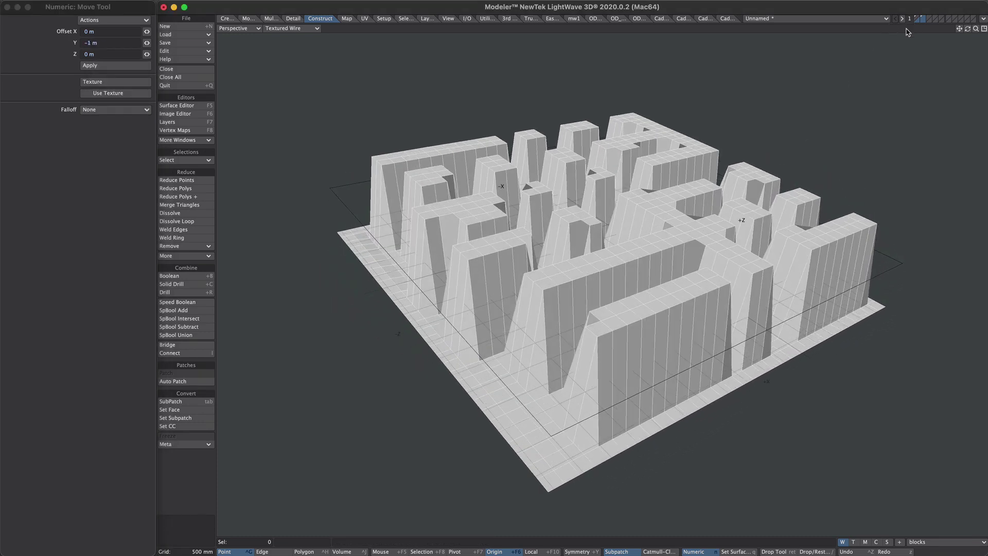
- Swap the foreground and background layers, and stencil the blocks onto the flat plane with Solid Drill, using the blocks surface
key(apostrophe)
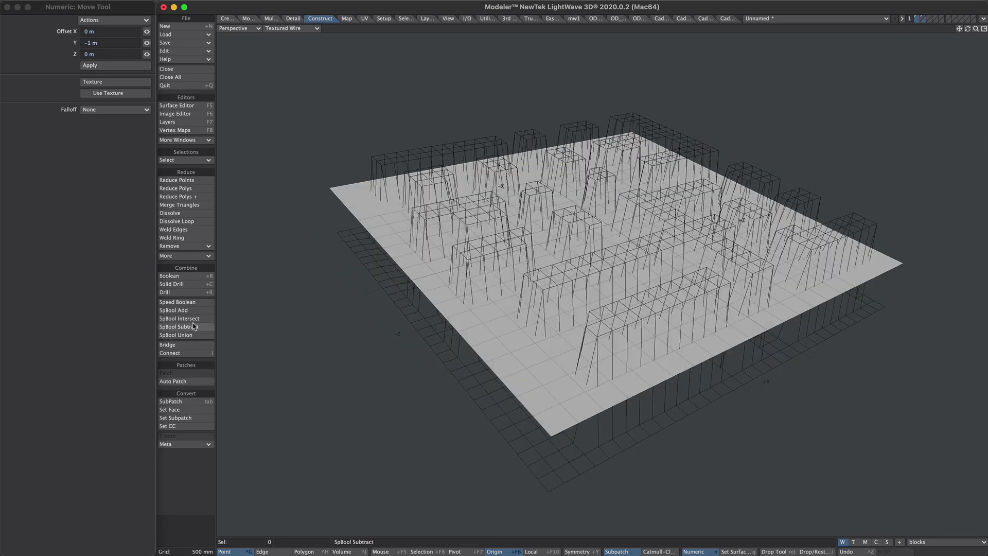
click(198, 284)
click(663, 208)
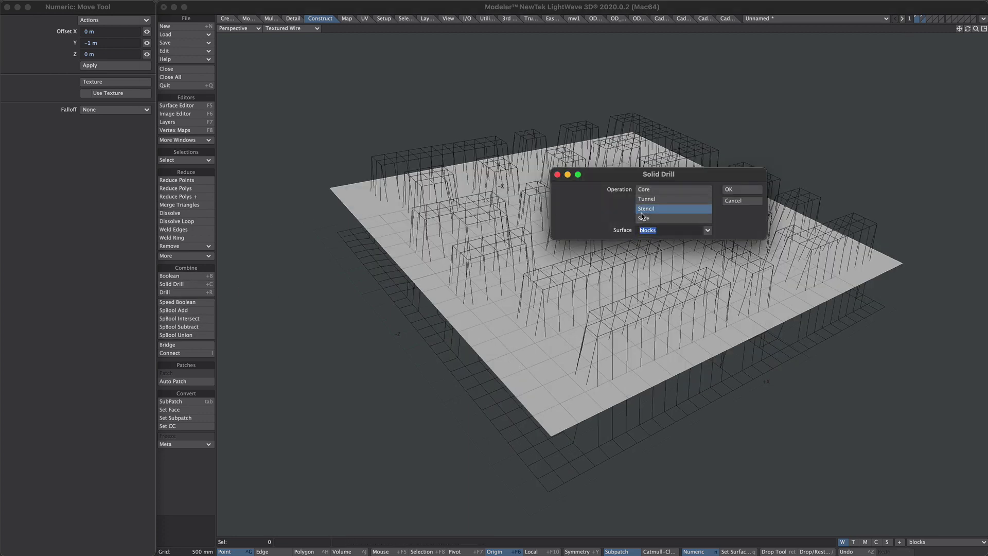
click(742, 191)
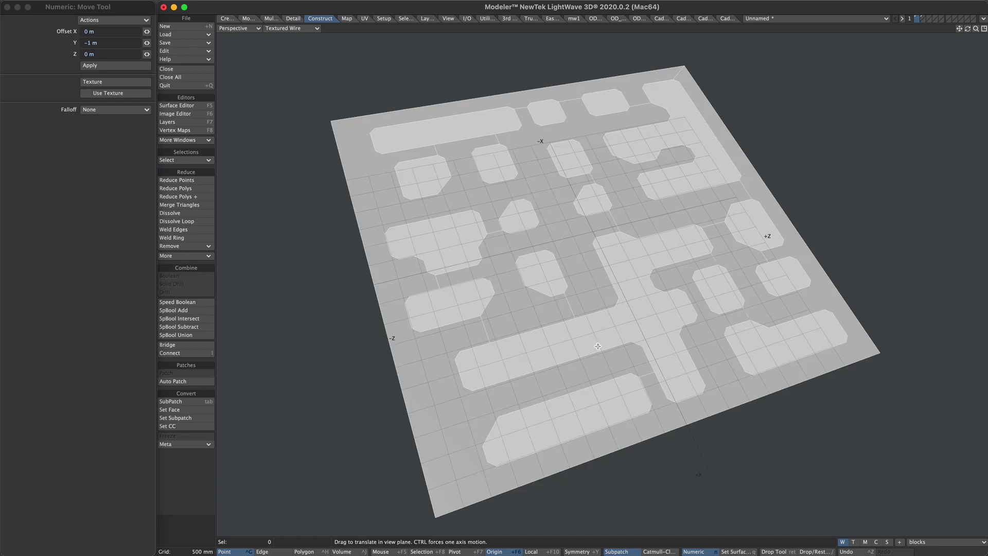
- Display the stencilled plane in wireframe and run Reduce Points with the Low threshold and Delete Points enabled
key(KP_1)
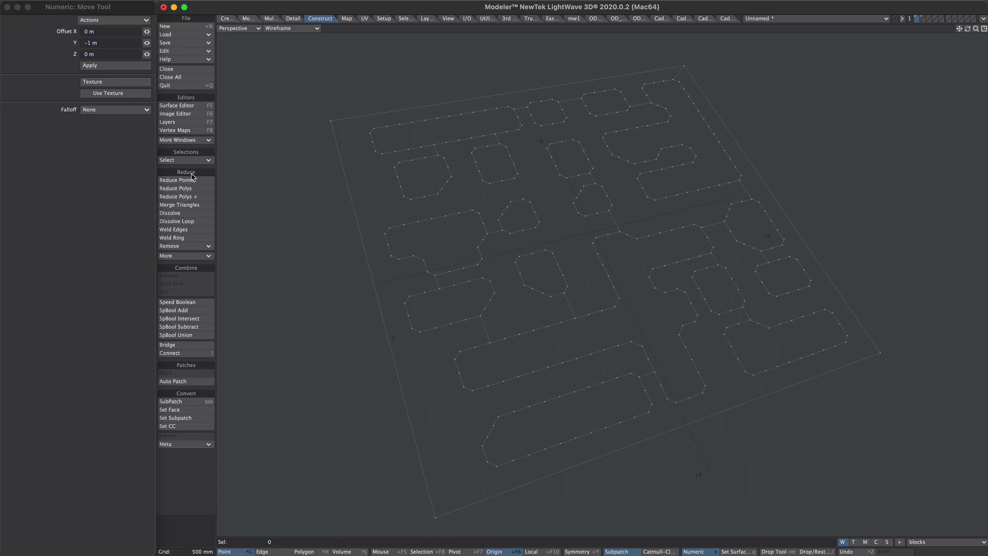
click(203, 184)
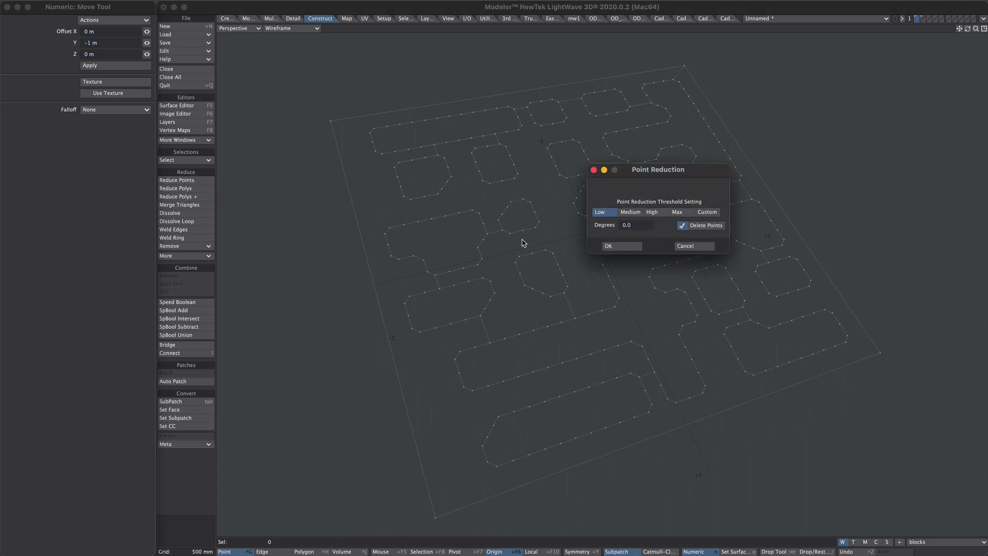
click(621, 246)
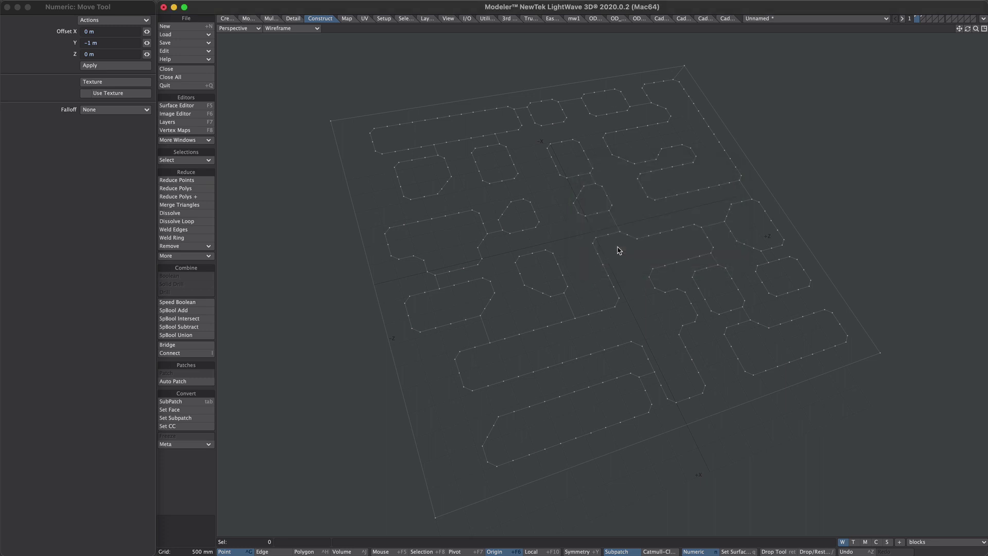
ctrl+alt+drag(611, 301, 659, 372)
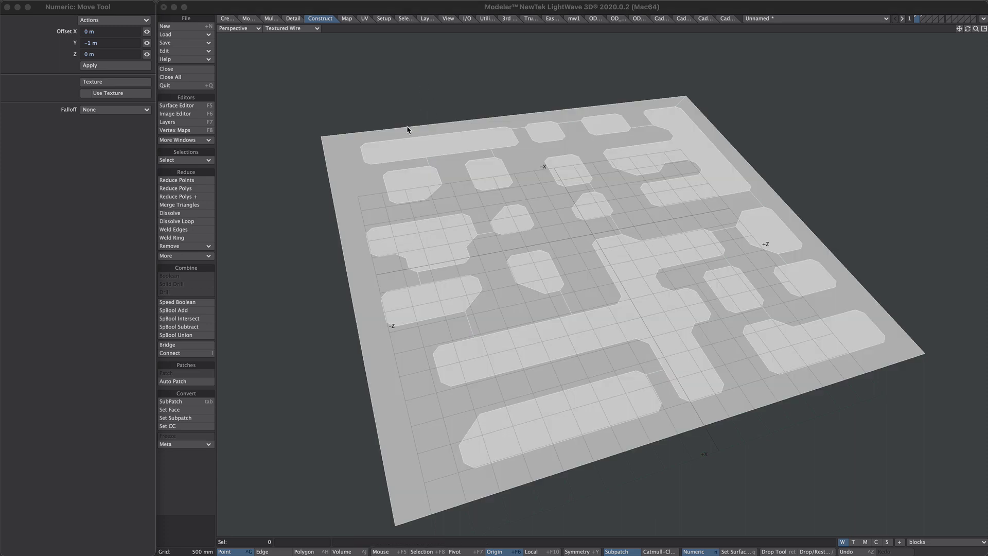
- Select all polygons that use the blocks surface through the polygon statistics
click(413, 161)
key(w)
key(space)
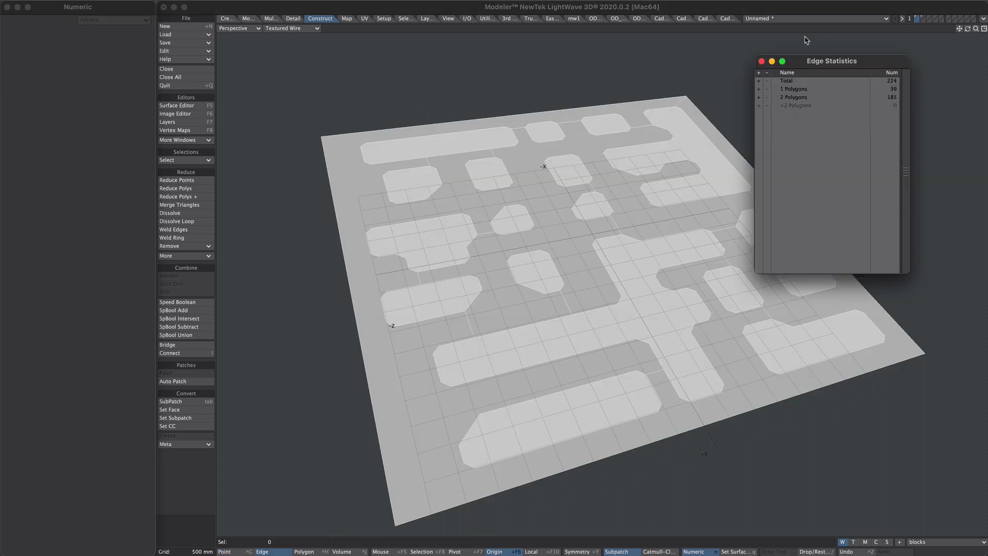
key(space)
click(782, 189)
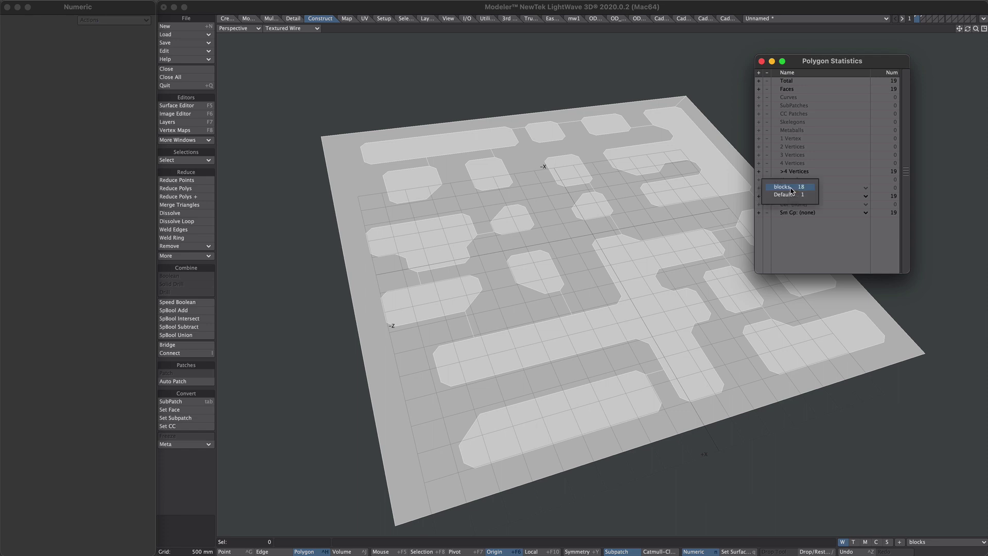
click(803, 193)
click(758, 189)
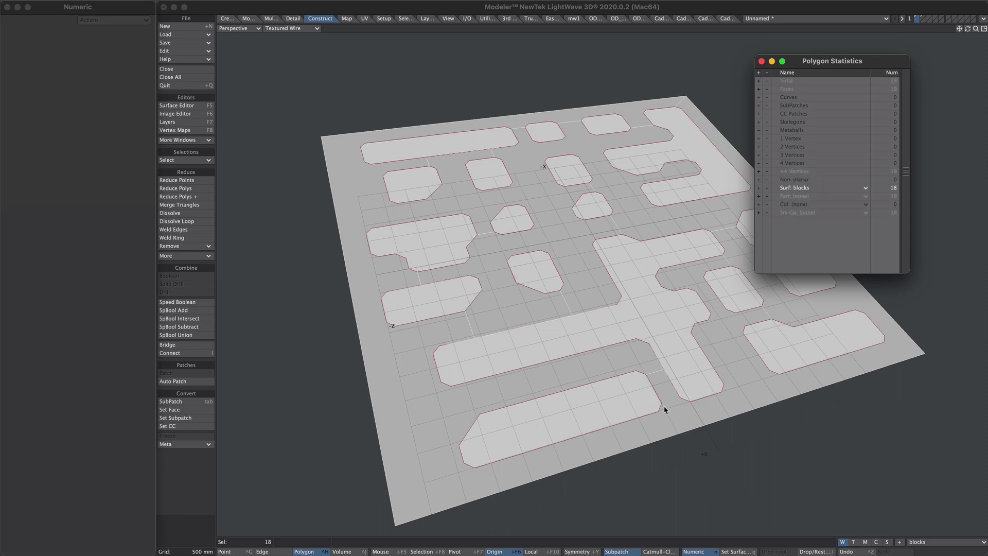
click(761, 62)
- Bevel the selected block polygons twice to form low, slightly raised bases with inset tops
scroll(646, 393, up, 3)
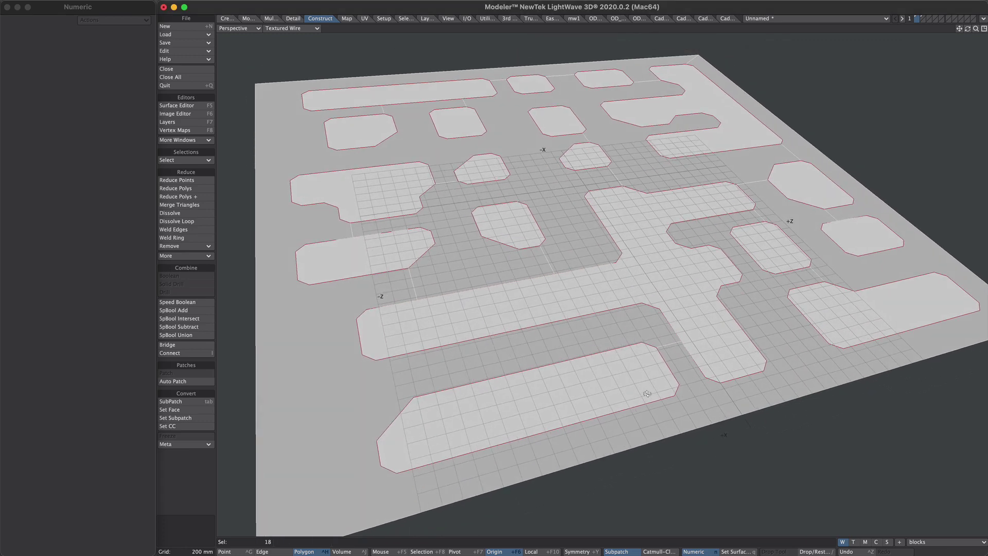
key(b)
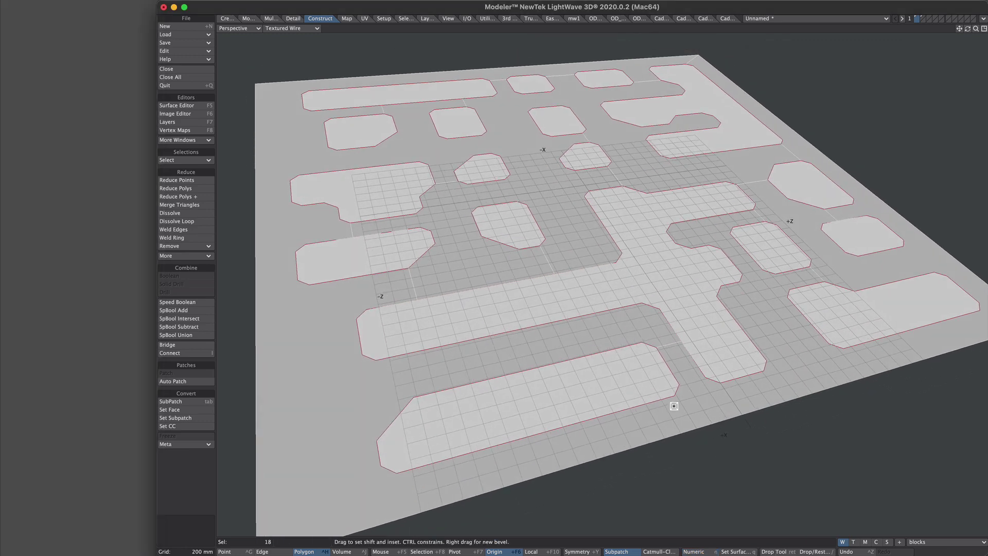
drag(672, 409, 670, 408)
right_drag(679, 417, 673, 416)
scroll(669, 411, down, 3)
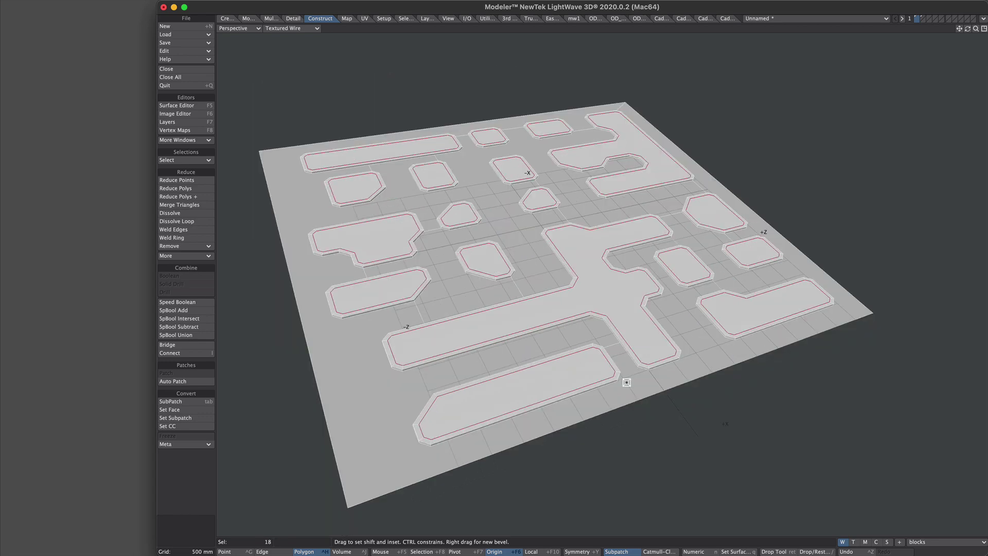
- Assign a new surface named blocks2 to the selected inset polygons
text(q)
text(blocks2)
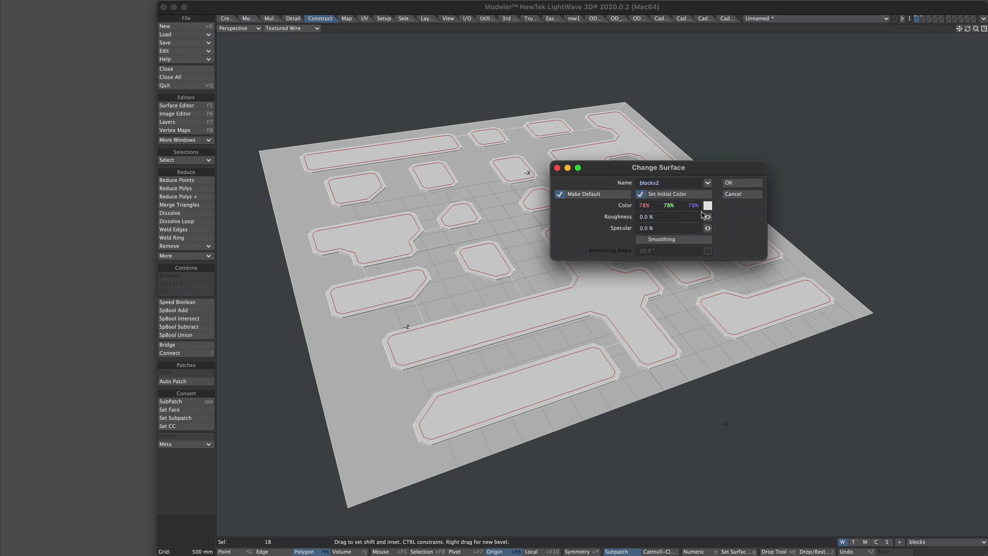
click(742, 183)
- Bevel the blocks2 polygons into buildings with a 2 m shift, a shift variation of 603 mm and no inset
scroll(684, 327, down, 2)
key(n)
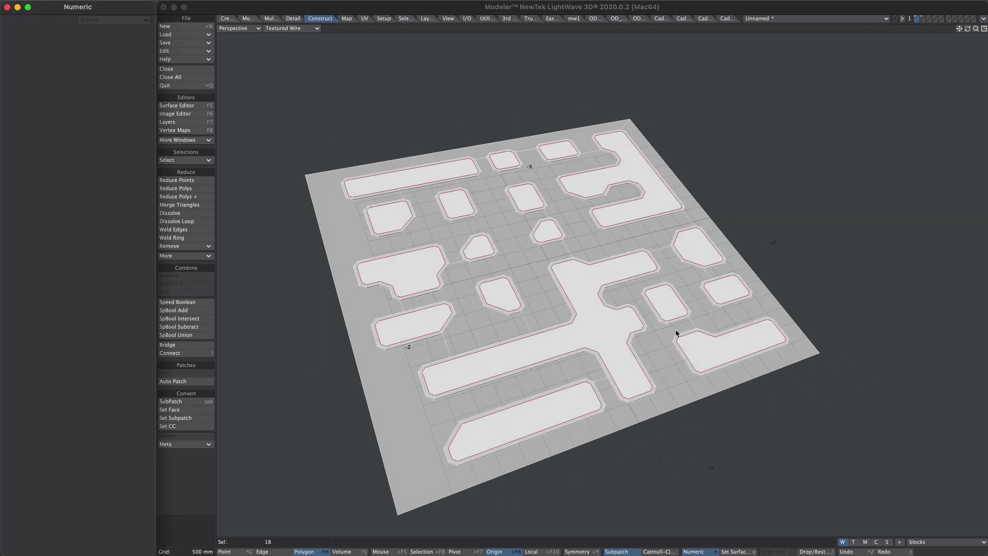
alt+drag(727, 363, 683, 275)
key(b)
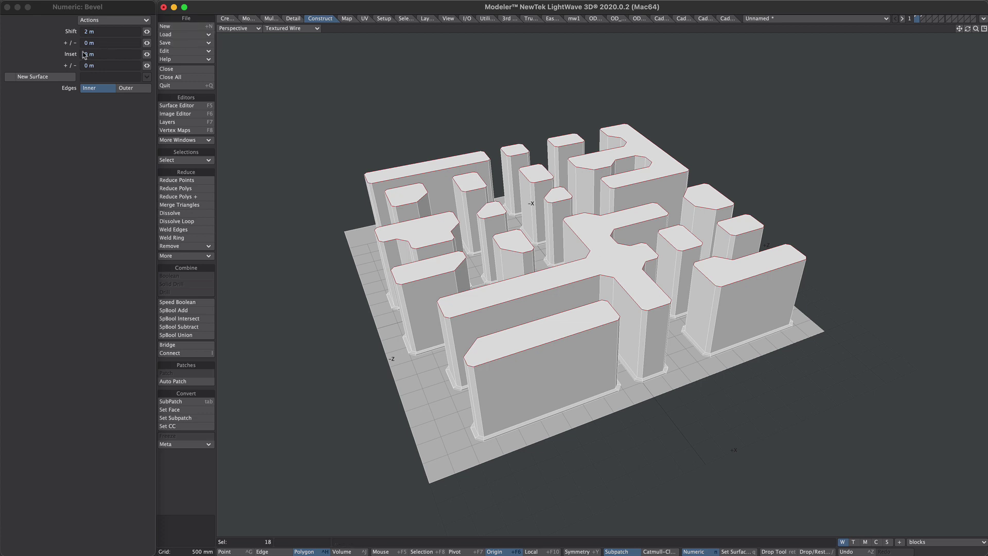
drag(147, 43, 201, 44)
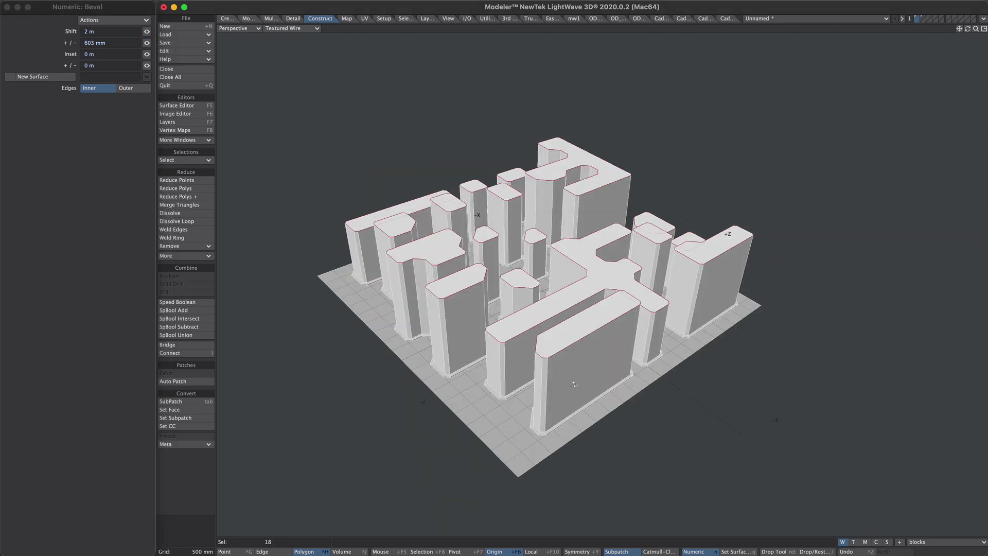
ctrl+alt+drag(556, 370, 695, 311)
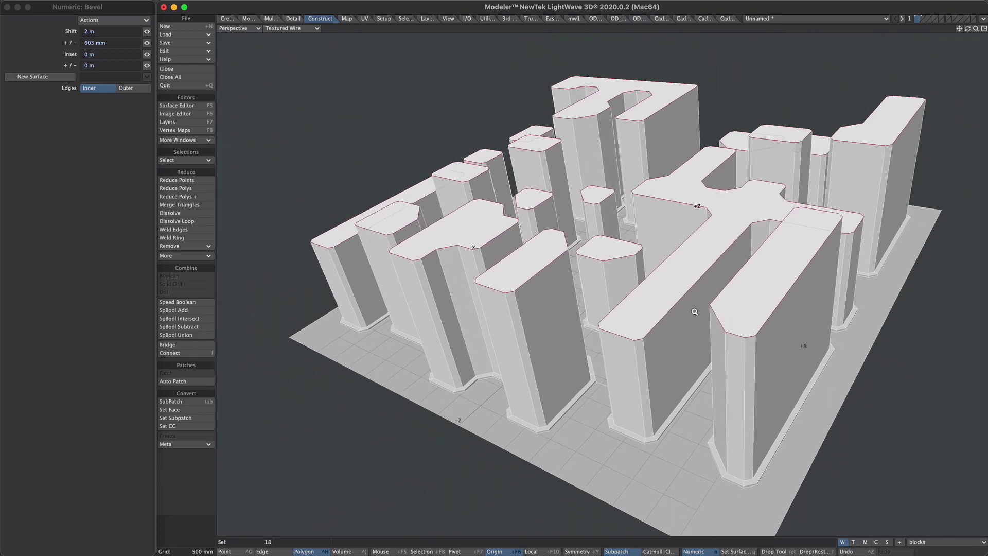
alt+drag(385, 186, 384, 207)
- Set the building bevel's shift to 100 mm
click(76, 42)
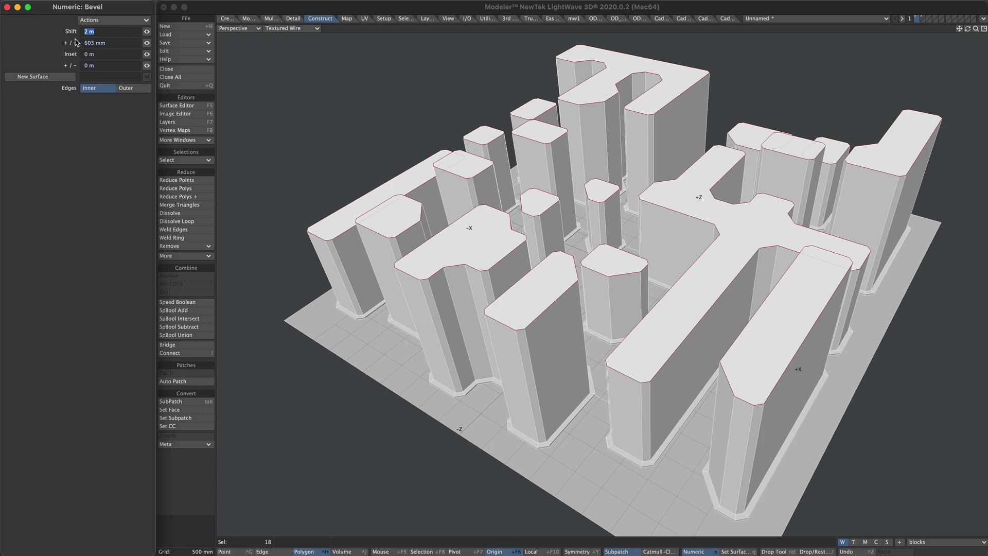
text(100mm)
key(Tab)
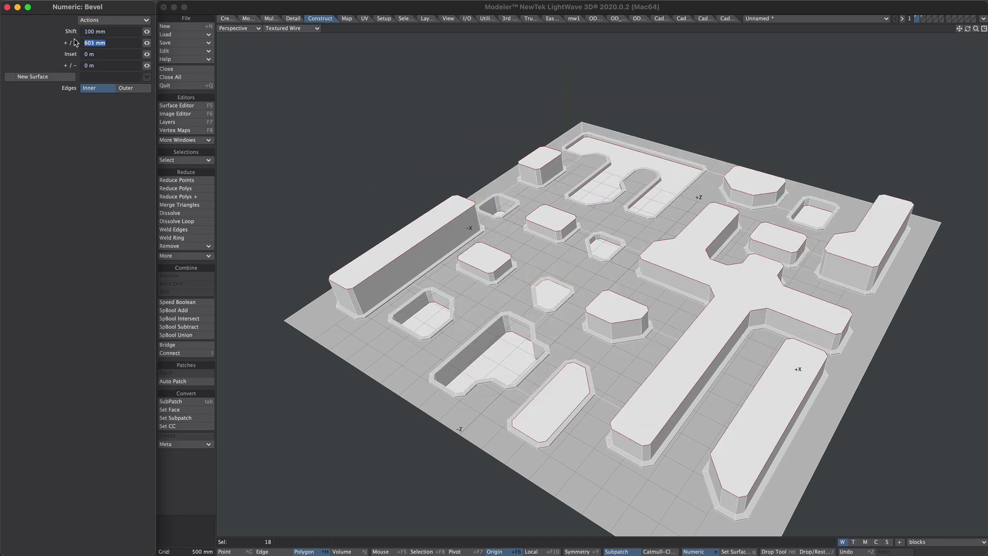
- Set the building bevel's shift variation to -341 mm, finish the bevel and clear the polygon selection
mouse_move(147, 42)
mouse_down()
mouse_move(123, 43)
mouse_move(147, 47)
mouse_up()
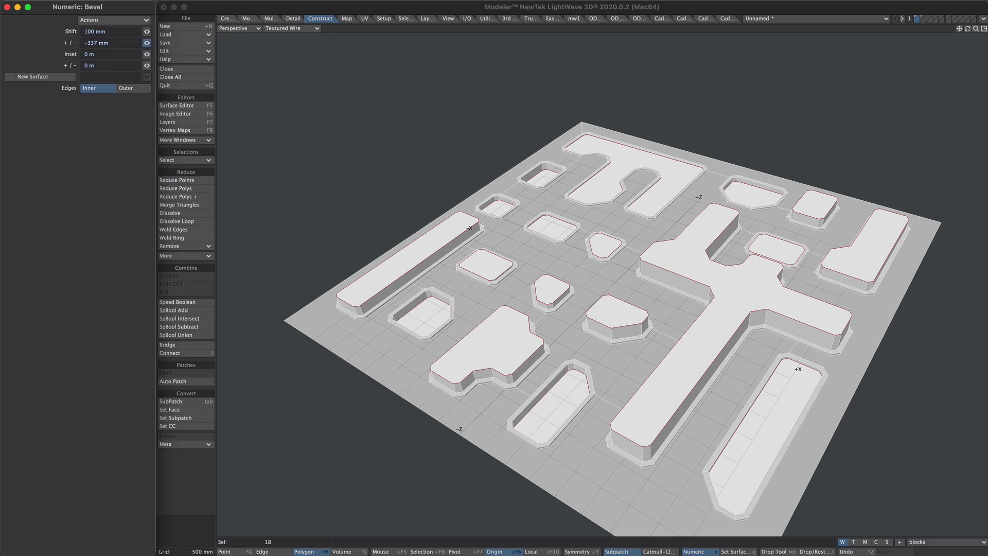
drag(147, 43, 145, 43)
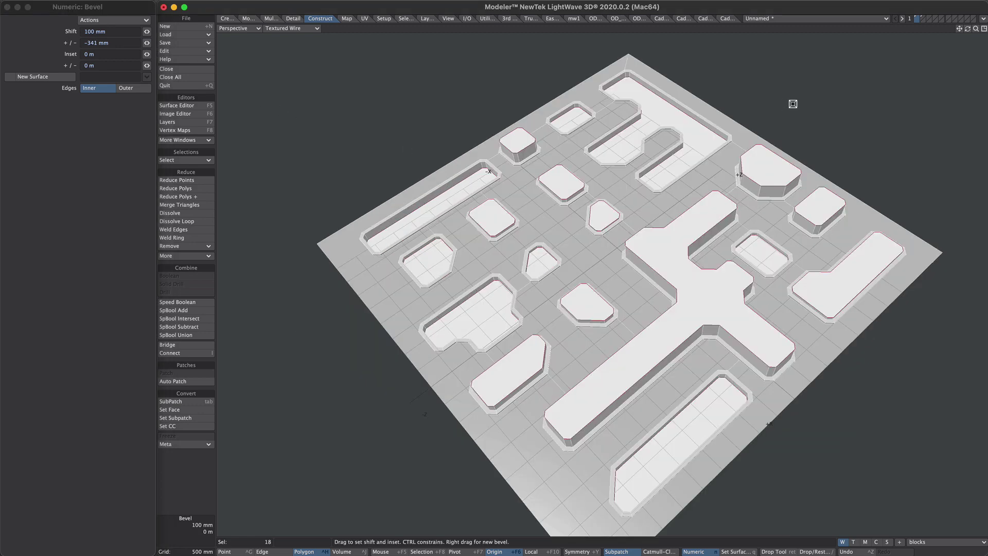
key(Return)
key(slash)
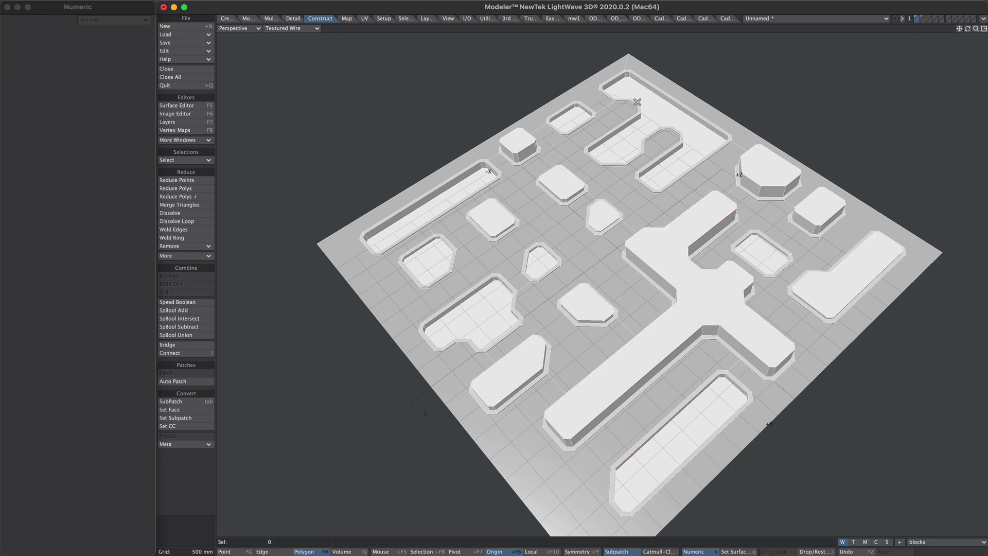
- Using Move with Polygon falloff, lower the top of the large cross-shaped building by about 220 mm
key(t)
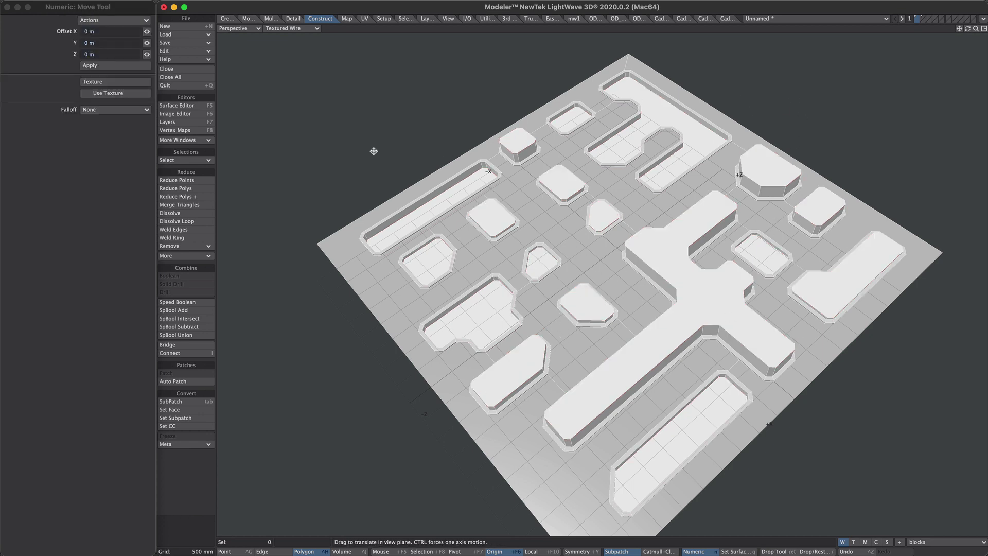
click(111, 110)
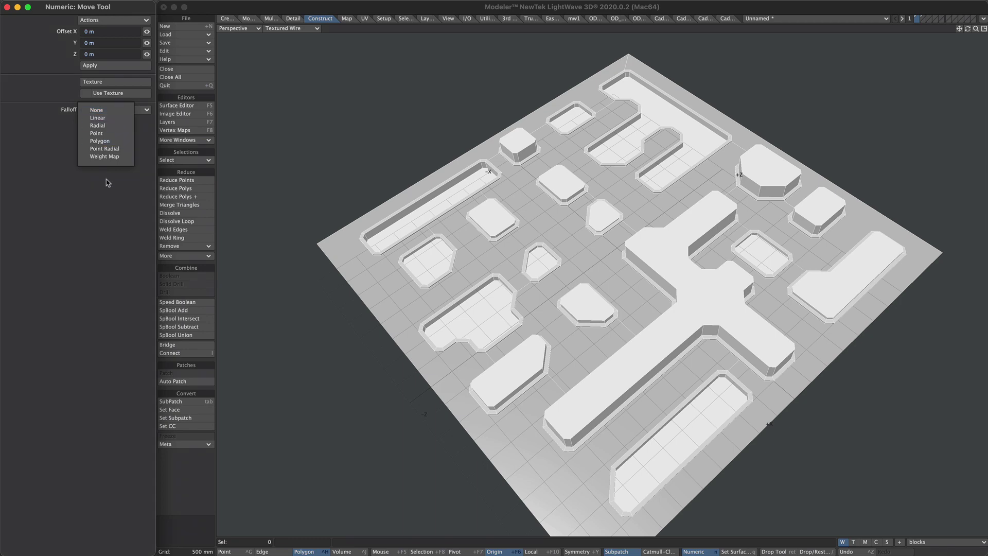
click(113, 146)
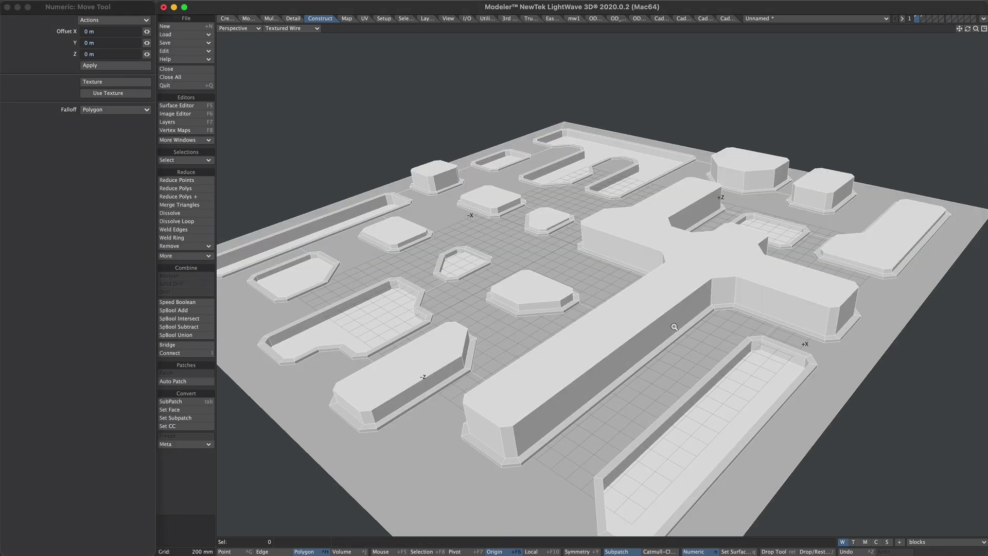
mouse_move(674, 327)
ctrl+alt+mouse_down()
mouse_move(643, 326)
mouse_move(675, 326)
mouse_move(669, 358)
mouse_move(692, 344)
mouse_move(686, 332)
ctrl+alt+mouse_up()
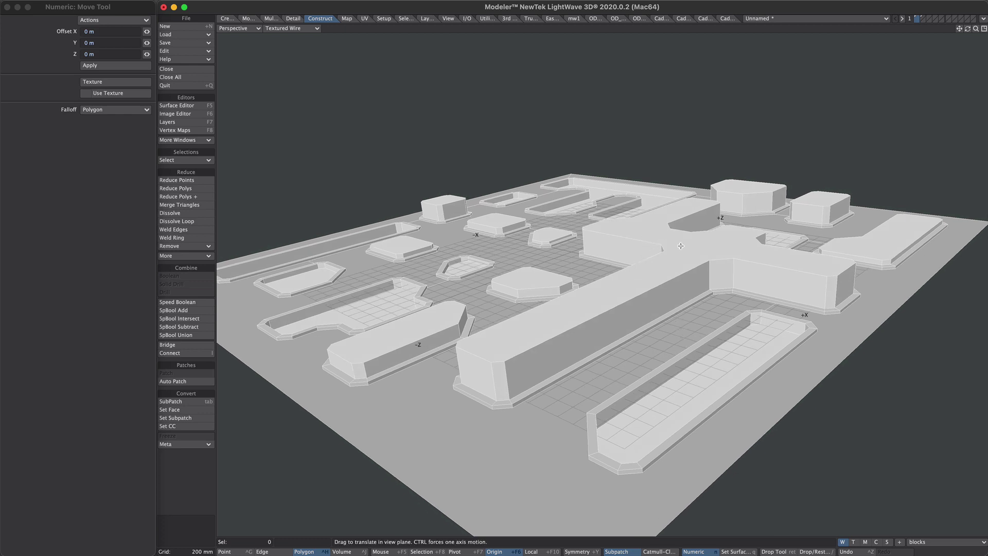
mouse_move(686, 256)
mouse_down()
mouse_move(686, 241)
mouse_move(688, 273)
mouse_up()
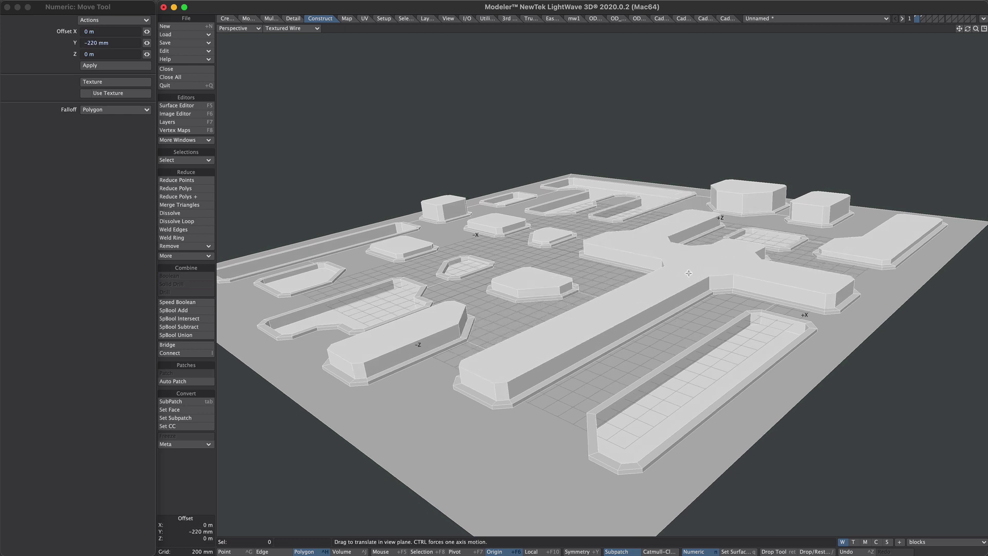
- Raise or lower the tops of several smaller blocks individually to vary the building heights
mouse_move(407, 342)
mouse_down()
mouse_move(407, 370)
mouse_move(408, 344)
mouse_up()
mouse_move(516, 277)
mouse_down()
mouse_move(517, 288)
mouse_move(518, 276)
mouse_up()
drag(748, 189, 748, 199)
drag(828, 194, 828, 185)
drag(827, 186, 828, 171)
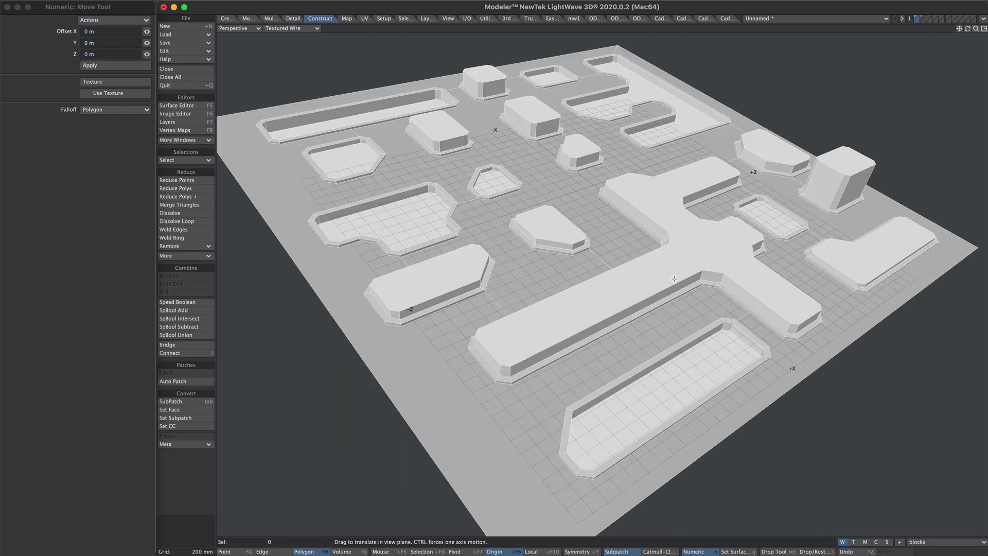
key(Return)
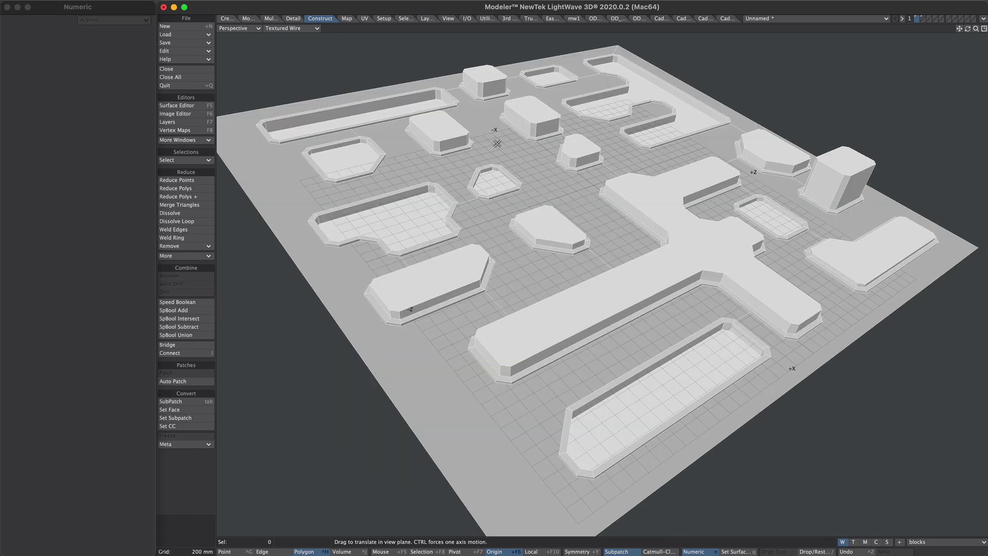
- Round the top edges of five buildings with a JettoBevel circle profile, about 60 mm shift, 50 mm inset and 4 segments
click(605, 301)
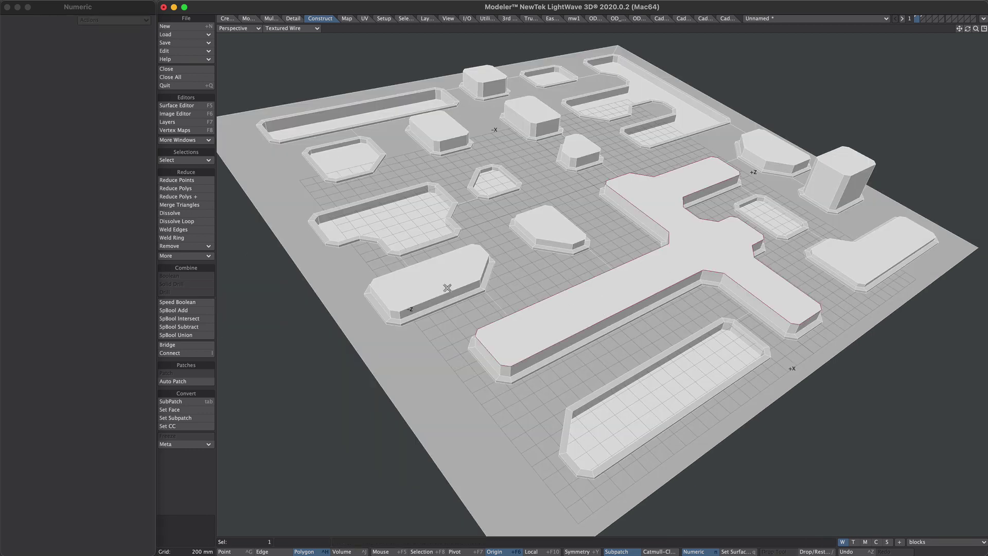
click(448, 286)
click(839, 160)
click(484, 73)
click(532, 109)
click(573, 19)
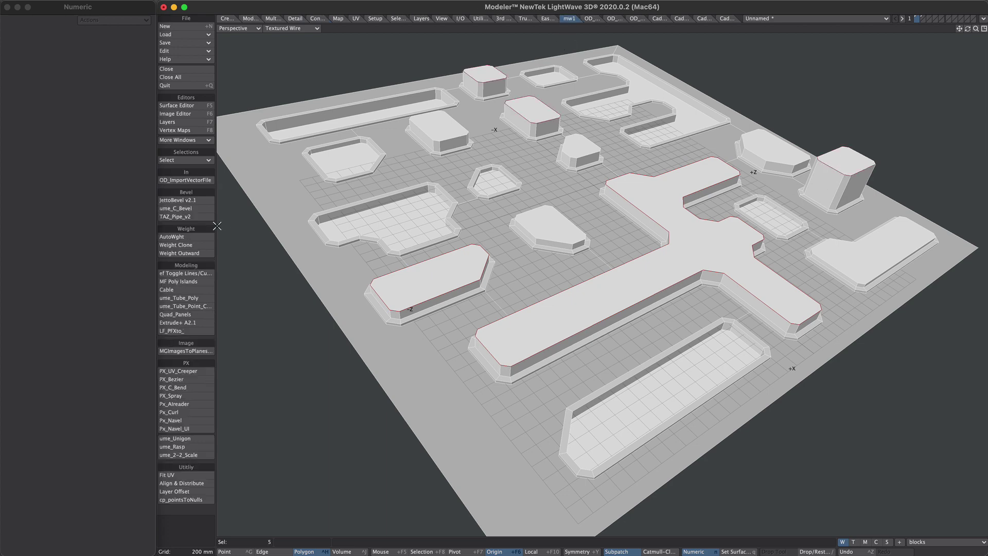
click(193, 201)
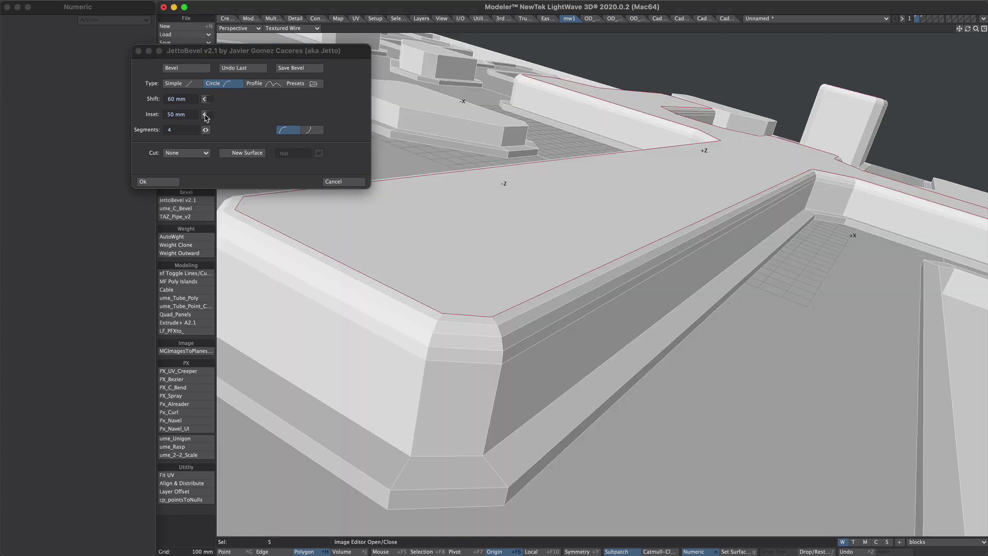
mouse_move(205, 115)
mouse_down()
mouse_move(229, 114)
mouse_move(190, 99)
mouse_move(214, 99)
mouse_move(206, 99)
mouse_up()
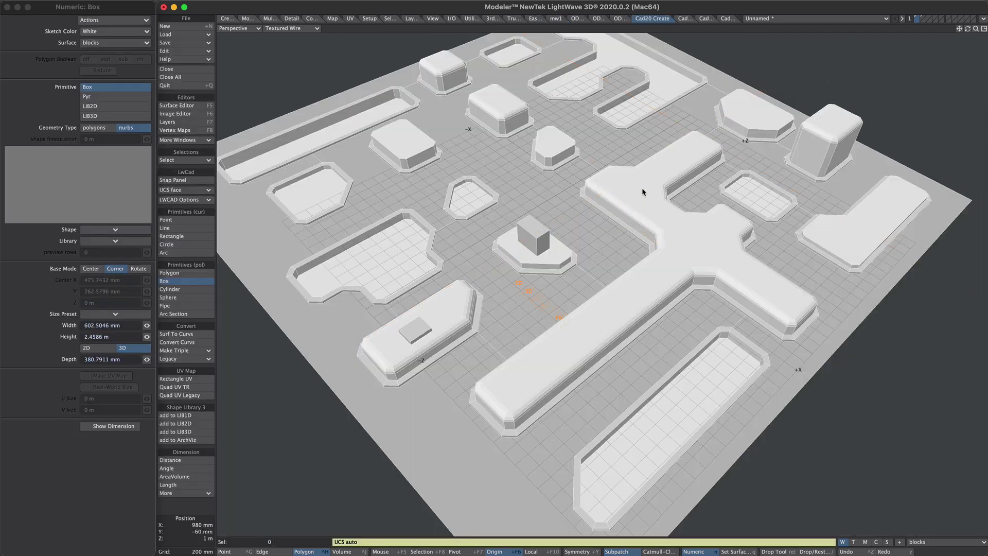
- Draw small 3D LWCAD boxes on the roof of the cross-shaped building and on the small block behind it
click(632, 186)
click(632, 176)
click(635, 178)
click(649, 204)
click(684, 229)
click(668, 216)
click(552, 142)
click(562, 141)
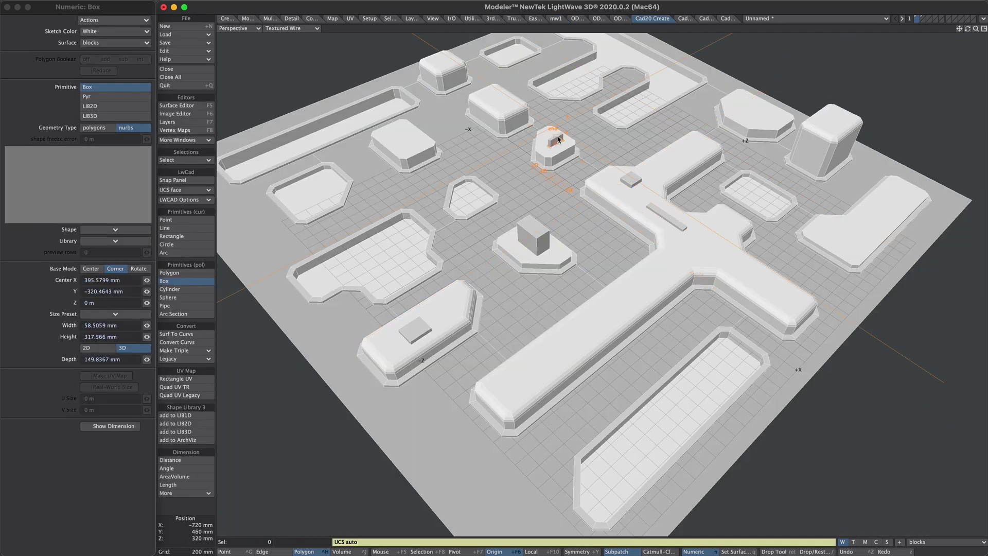
click(558, 138)
- Draw 3D LWCAD cylinders inside the recessed blocks, including the large irregular recess and the small one beside it
click(177, 289)
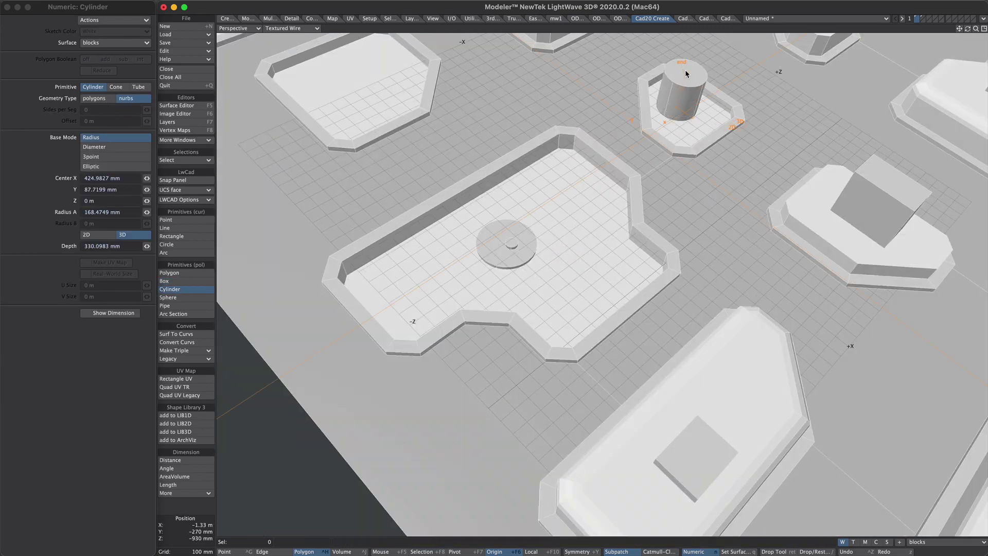
click(684, 71)
scroll(684, 70, down, 3)
click(681, 94)
click(686, 96)
click(685, 72)
click(431, 100)
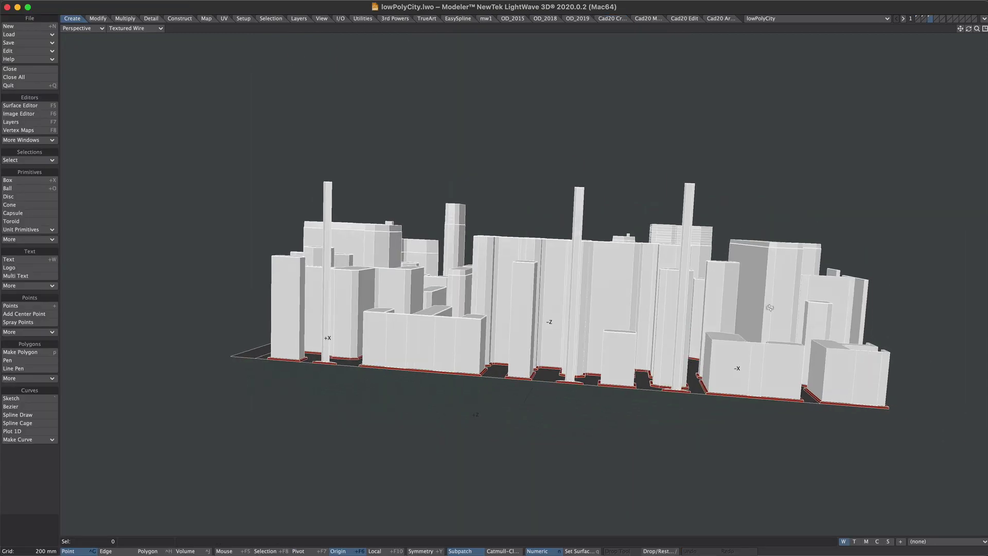
- Examine the finished lowPolyCity buildings and the extruded maze block layers of greebleCity from several angles
ctrl+alt+drag(769, 307, 535, 327)
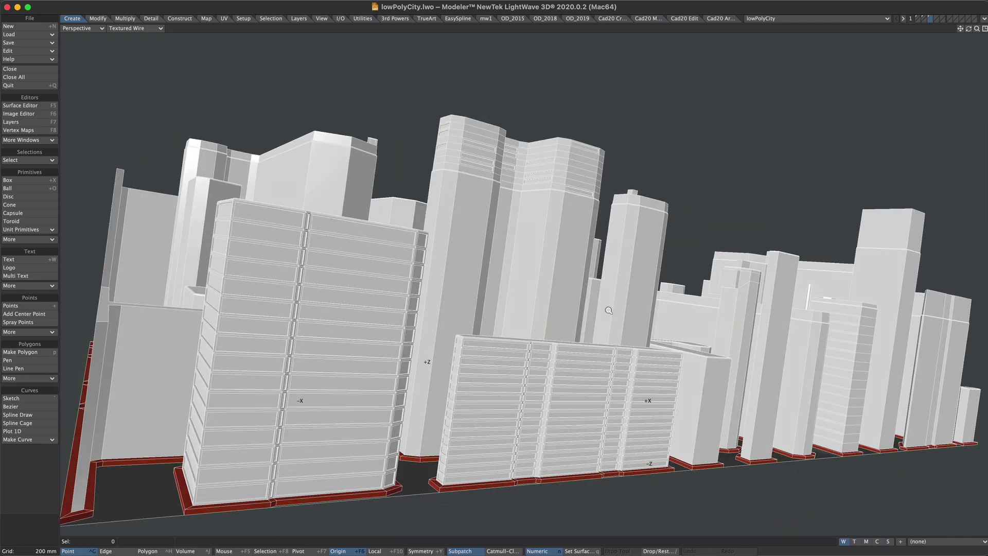
alt+drag(609, 310, 625, 379)
mouse_move(625, 380)
ctrl+alt+mouse_down()
mouse_move(653, 379)
mouse_move(591, 370)
mouse_move(628, 394)
mouse_move(558, 329)
mouse_move(578, 304)
mouse_move(622, 388)
ctrl+alt+mouse_up()
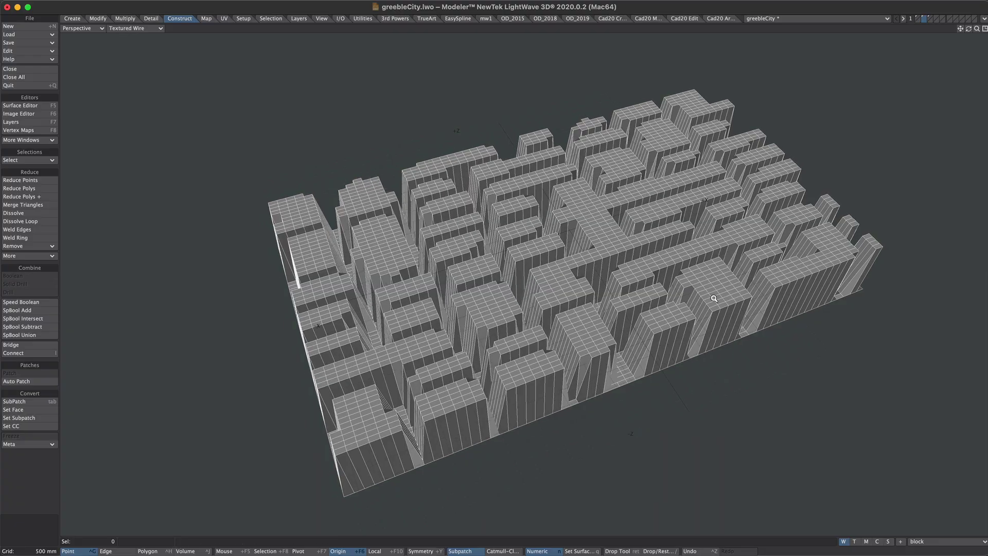
alt+drag(713, 298, 728, 293)
click(930, 19)
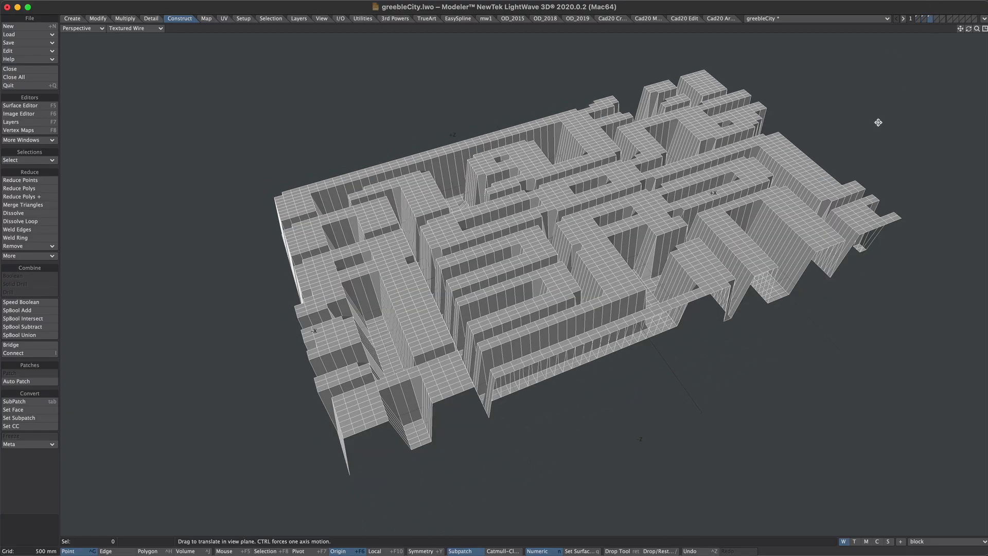
alt+drag(741, 226, 696, 274)
- On the flat first layer of greebleCity, select all polygons using the blocks1 and blocks2 surfaces
click(918, 19)
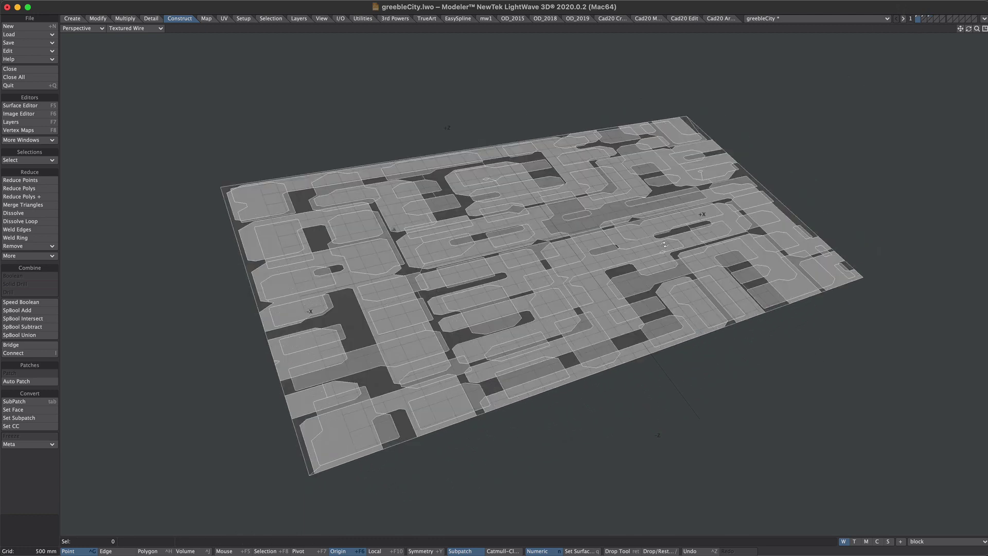
alt+drag(618, 242, 591, 267)
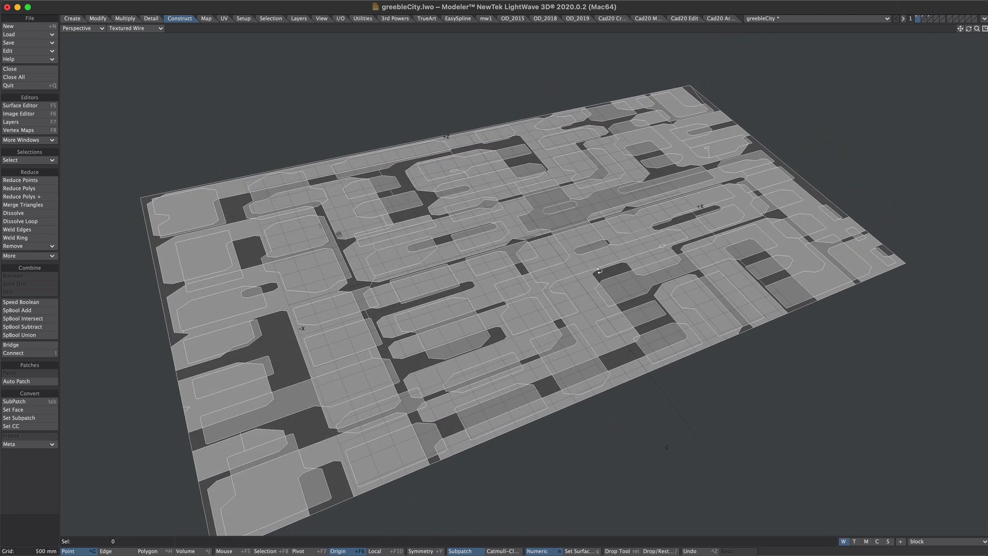
key(ctrl+h)
key(w)
click(861, 324)
click(854, 325)
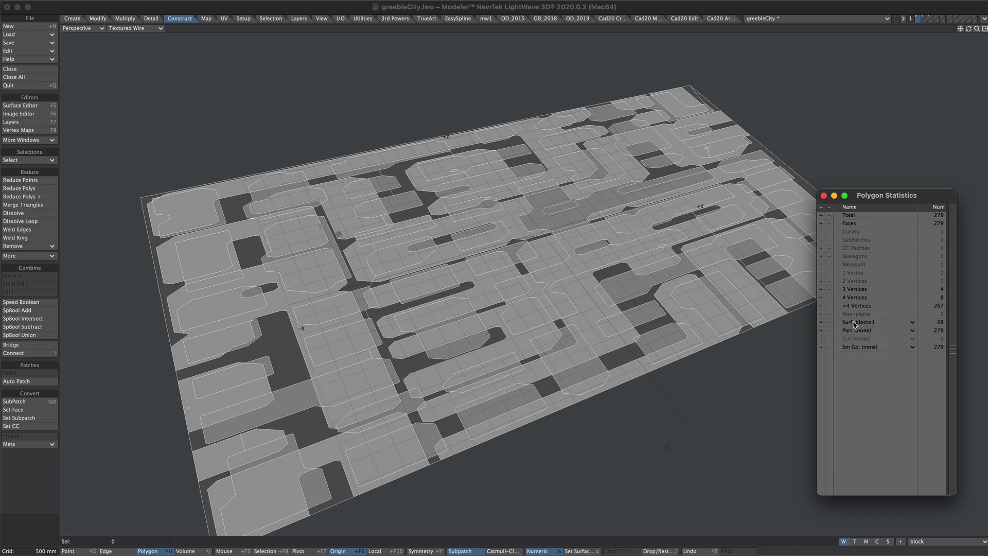
click(821, 324)
click(858, 324)
click(831, 325)
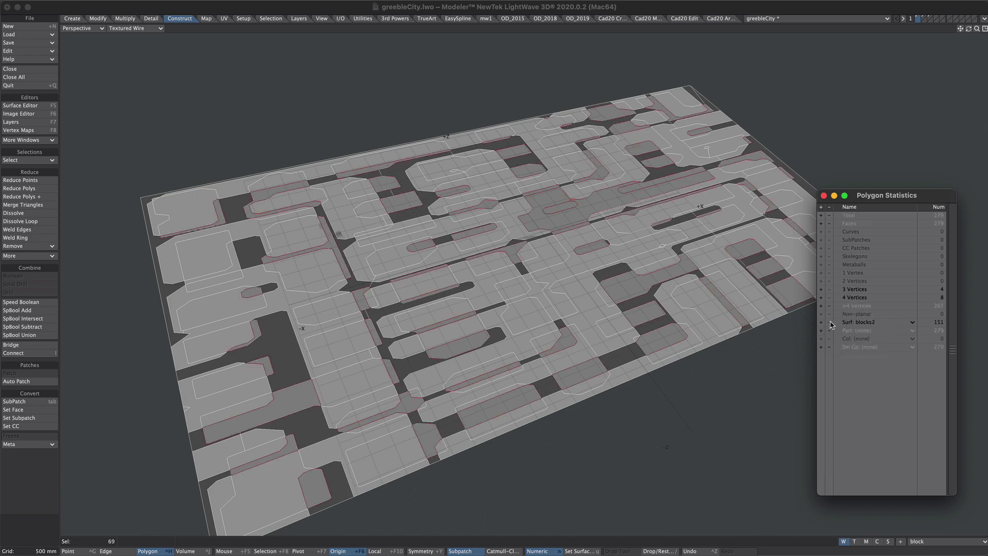
click(822, 323)
- Bevel the selected blocks1 and blocks2 polygons with a shift variation to form greebles of differing heights
key(b)
drag(588, 321, 582, 271)
drag(929, 100, 957, 100)
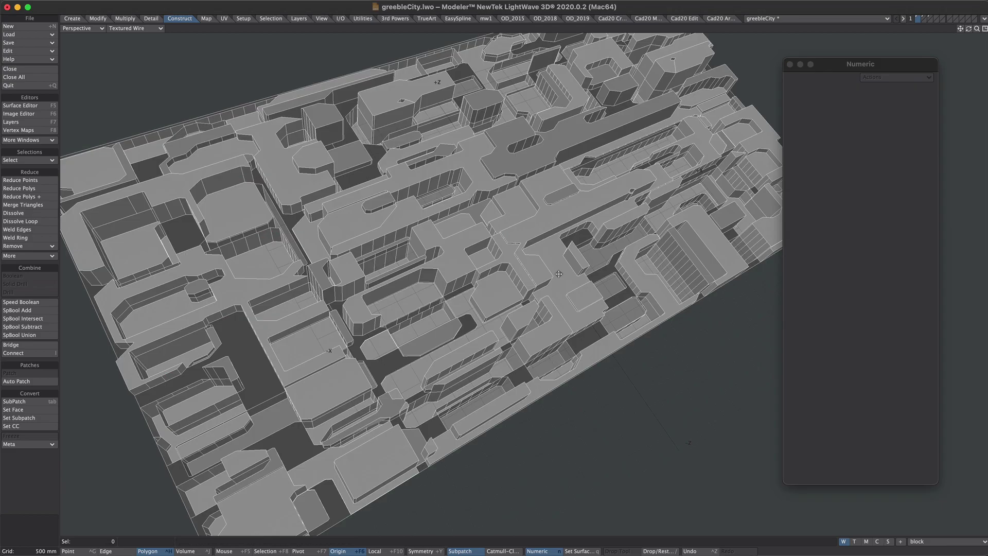
alt+drag(561, 265, 606, 248)
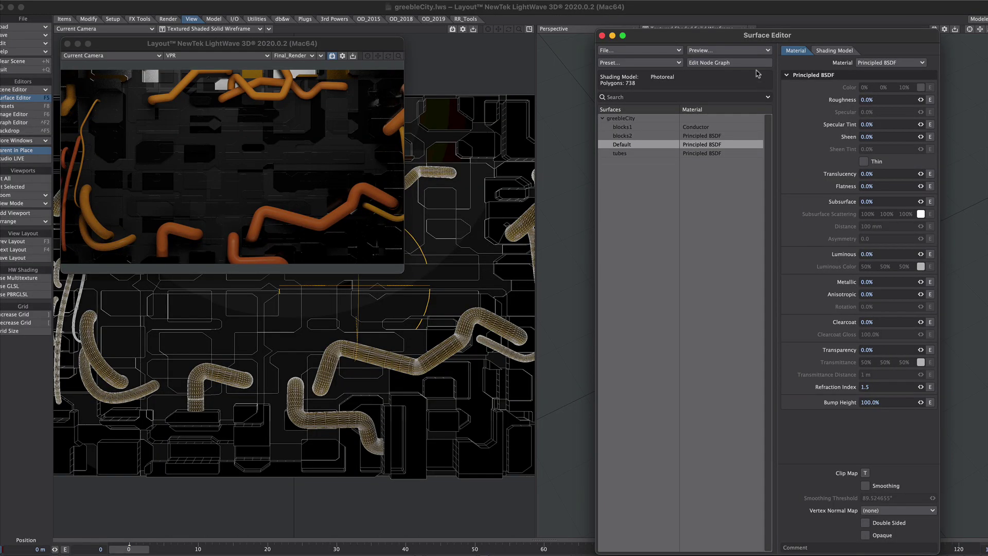
- In Layout, open the Default surface's node graph, feed the Maze color into the test buffer, preview it, and return to Final_Render
click(746, 63)
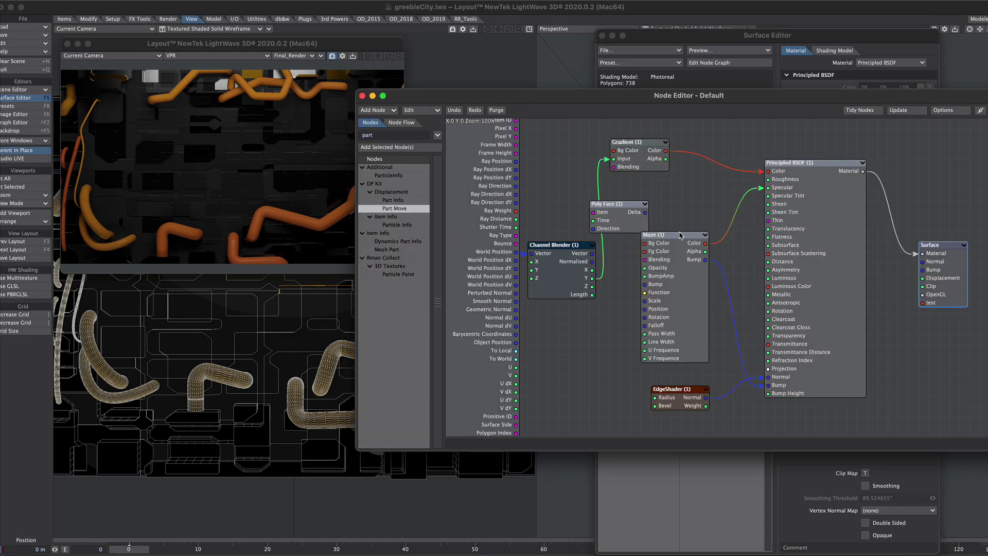
drag(705, 243, 923, 302)
click(229, 55)
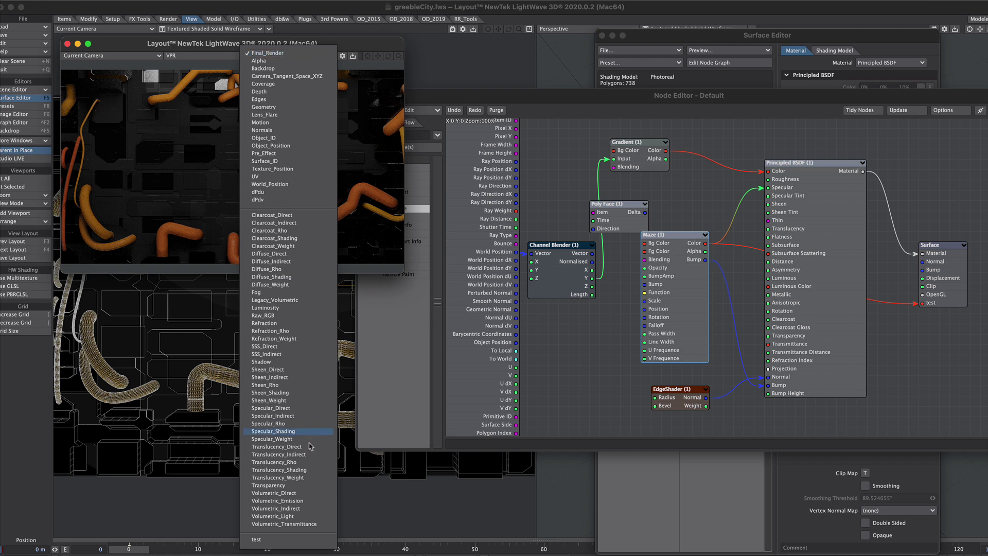
click(274, 542)
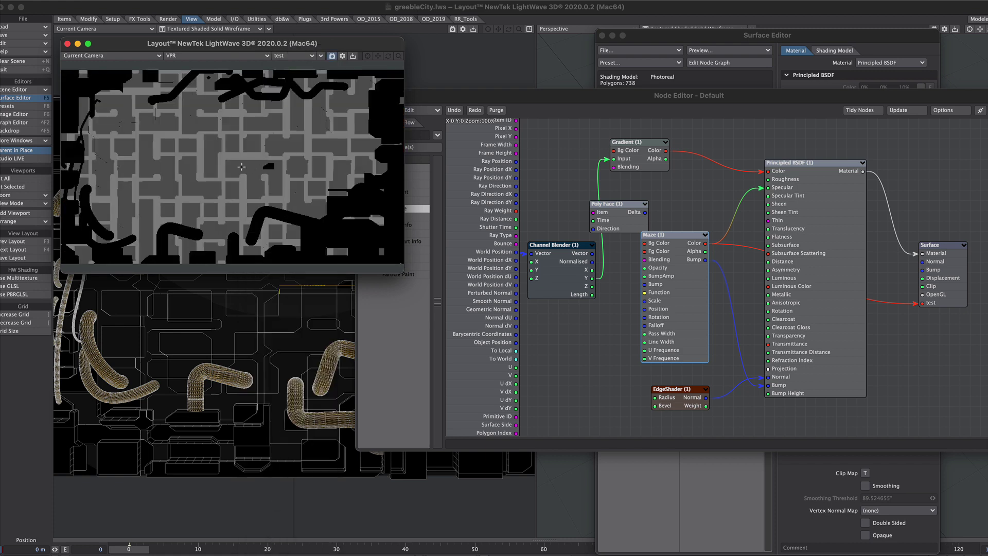
click(292, 55)
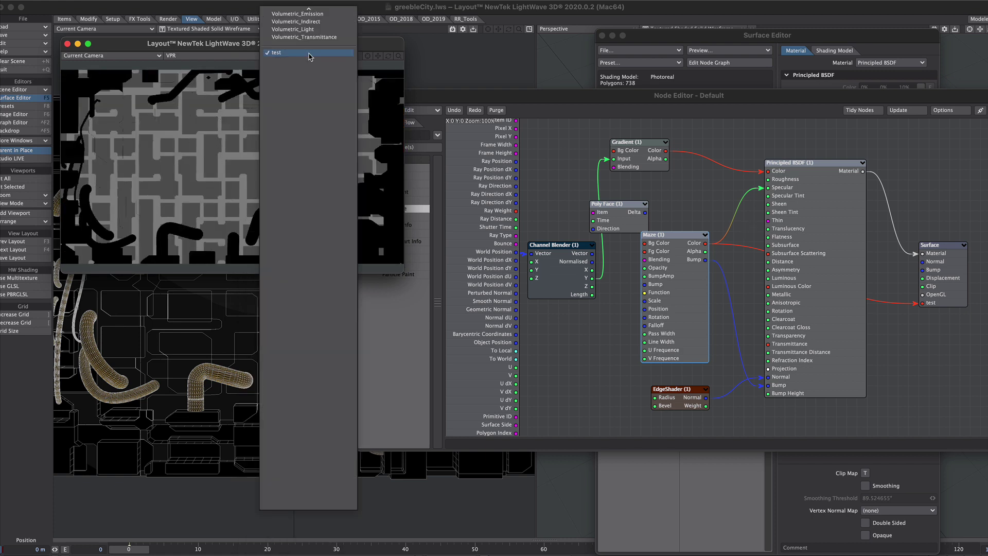
click(295, 19)
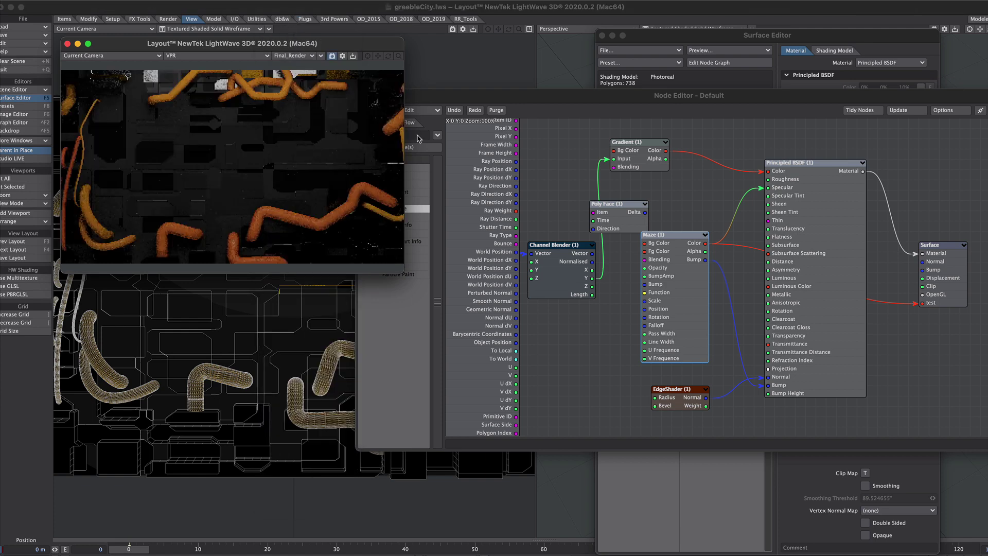
- Review the settings of the Maze, EdgeShader and Gradient nodes in the Default surface's node graph
double_click(664, 234)
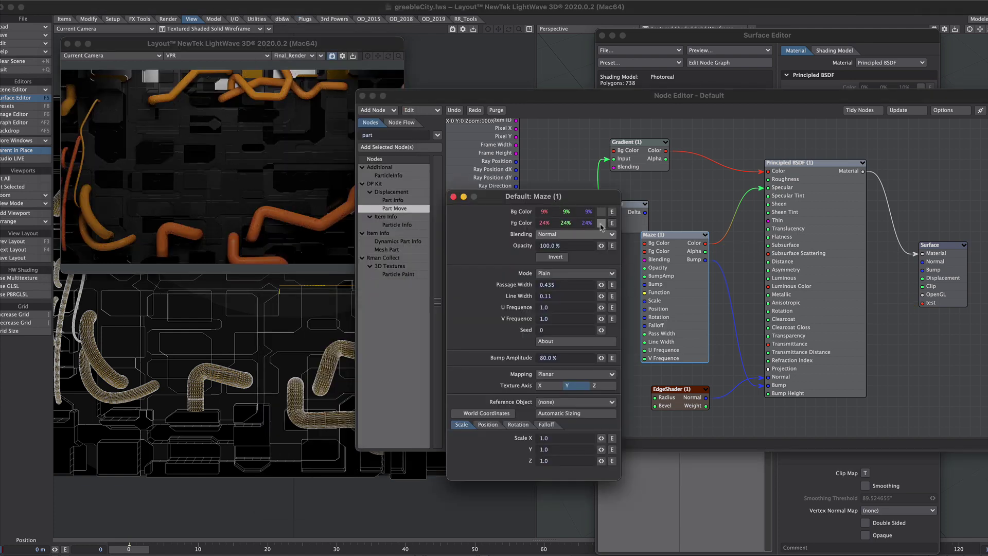
click(452, 196)
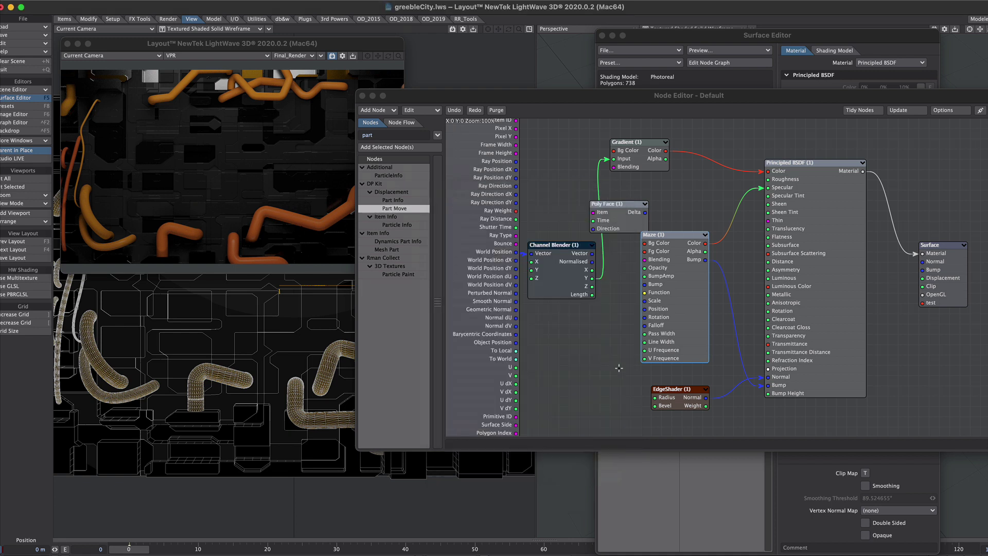
double_click(680, 400)
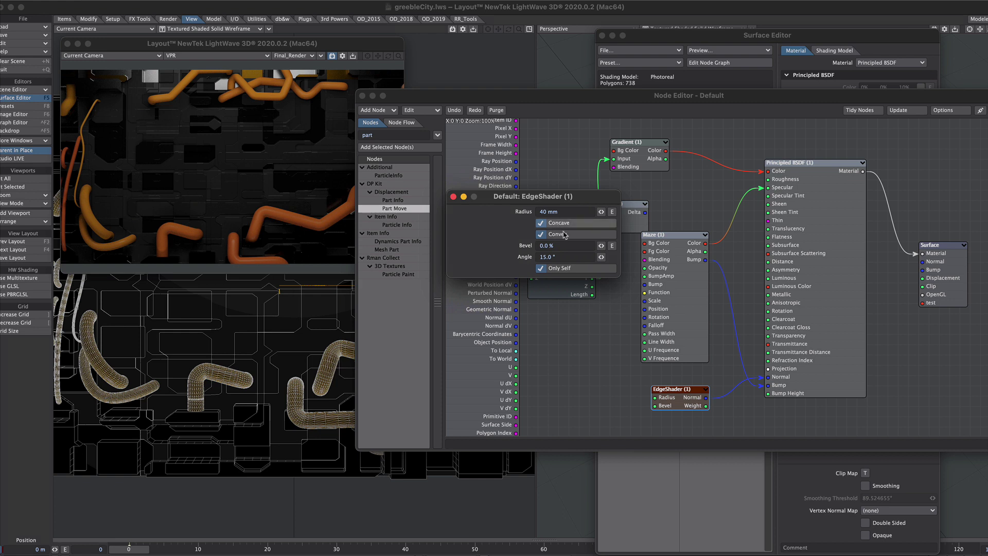
click(453, 197)
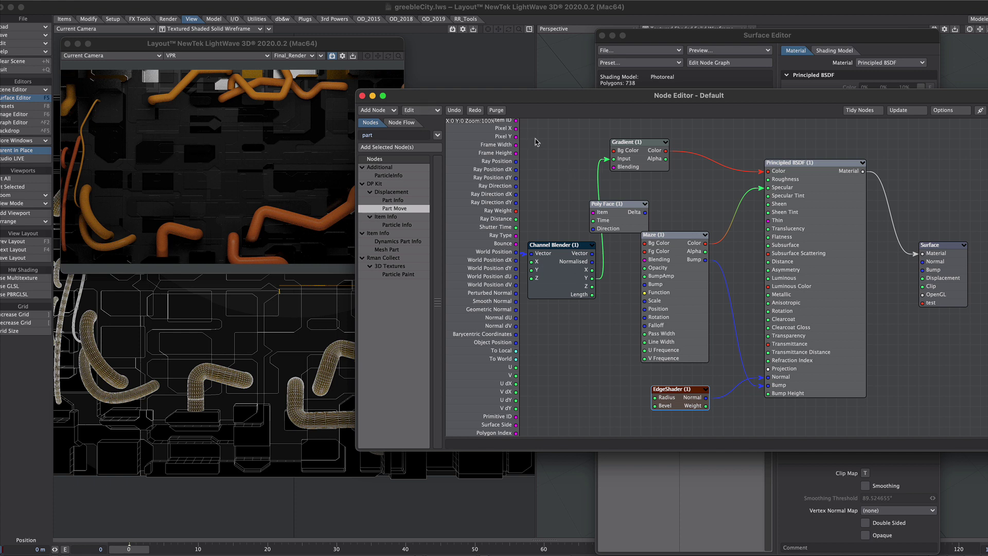
double_click(636, 154)
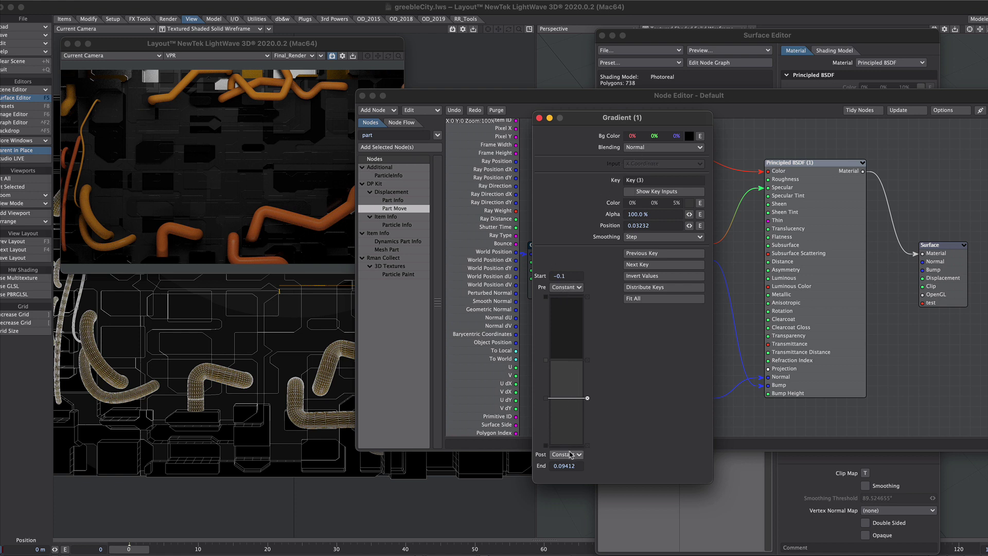
click(539, 117)
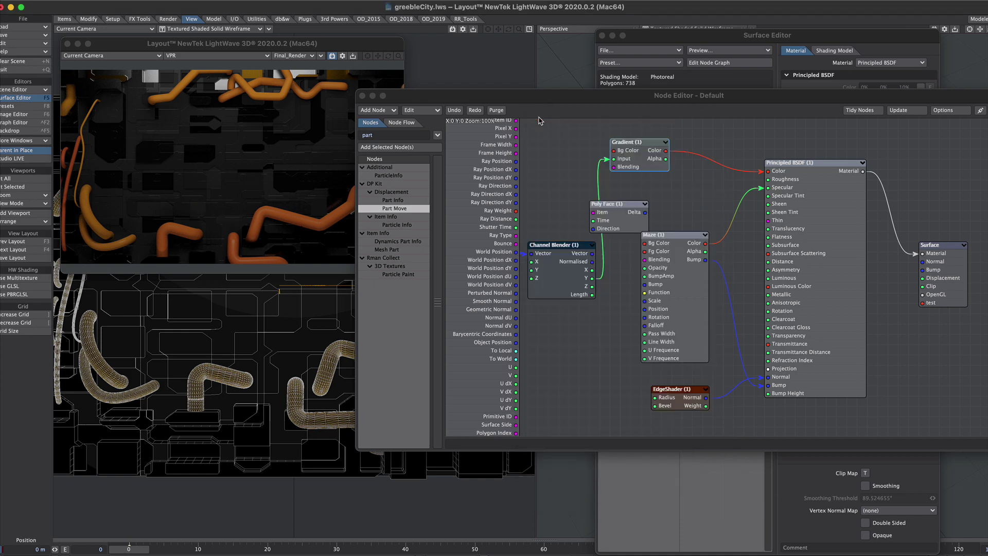